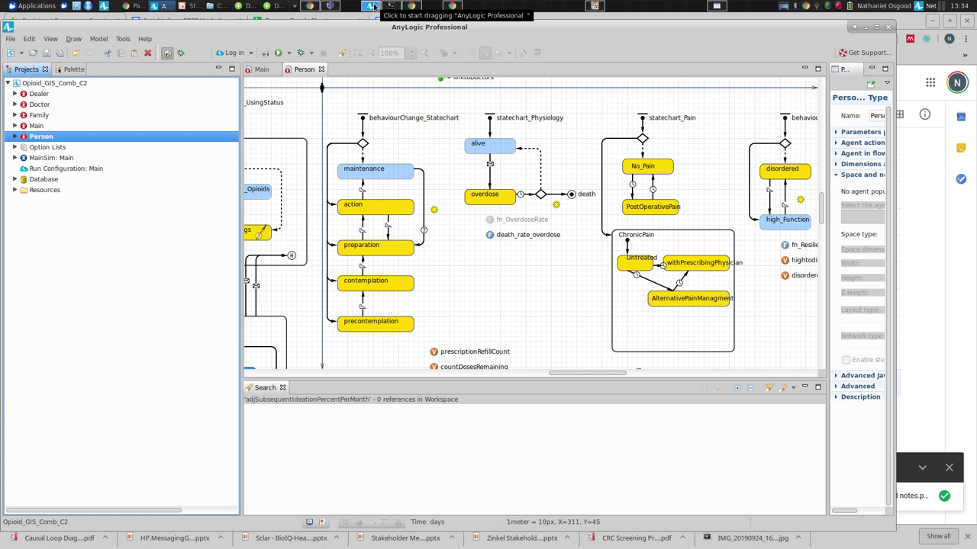
Switch to AnyLogic and set the Person diagram's zoom to 200%.
click(372, 6)
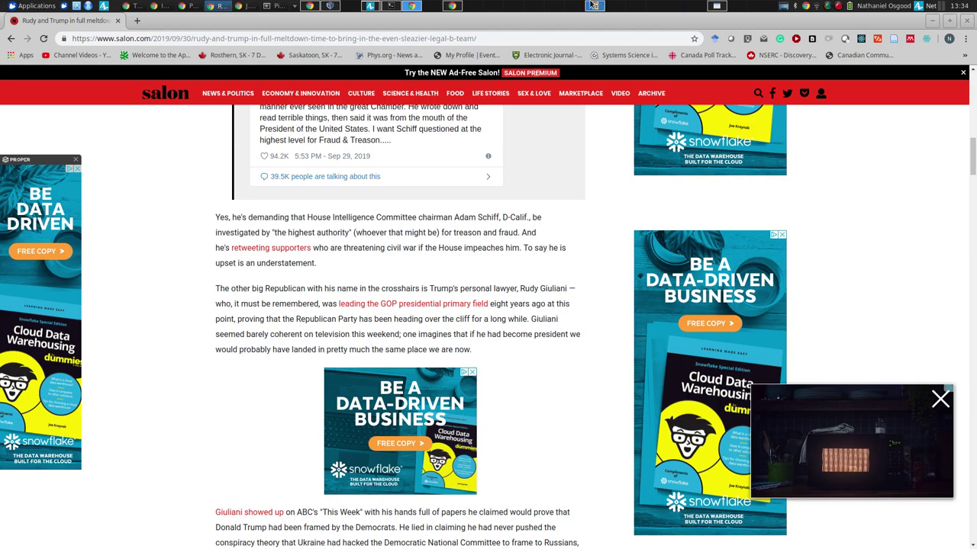
click(667, 5)
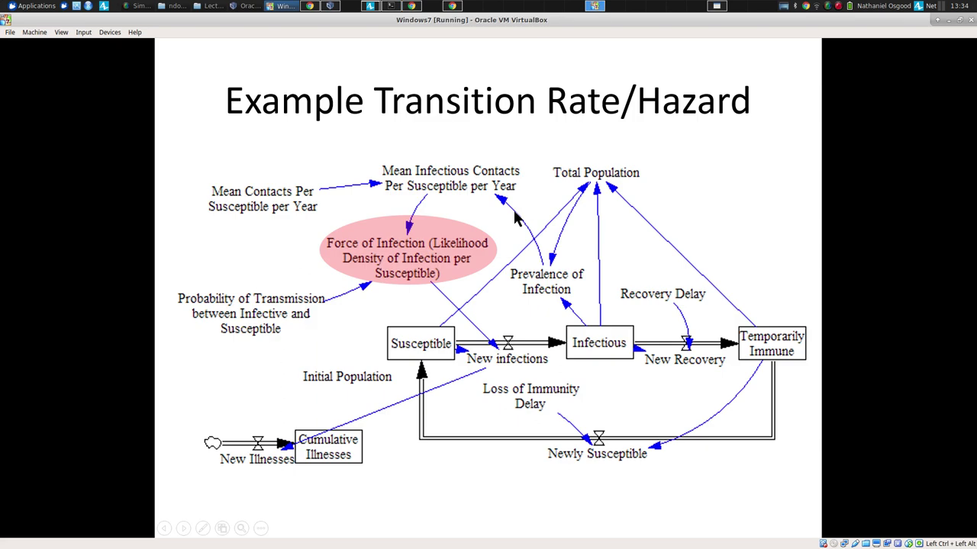
click(369, 6)
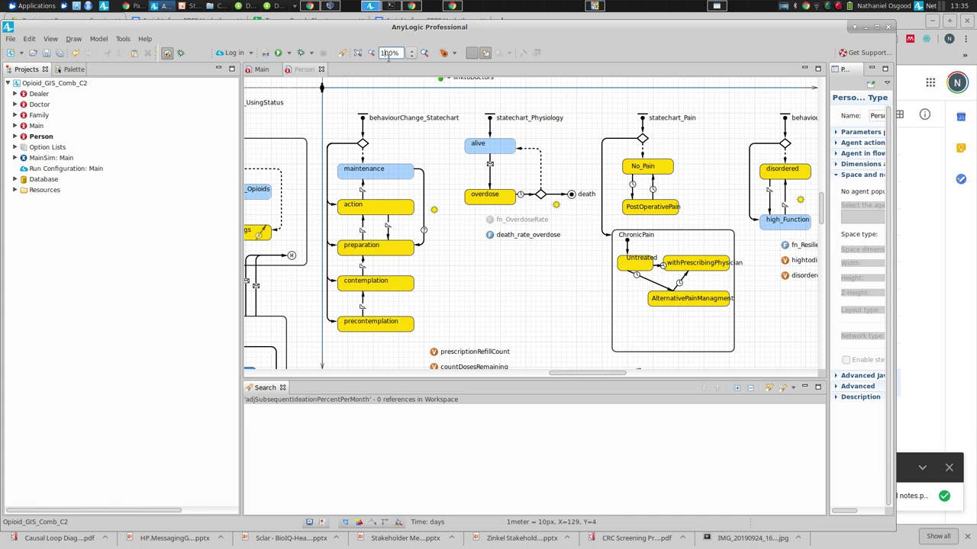
key(BackSpace)
text(2)
key(Return)
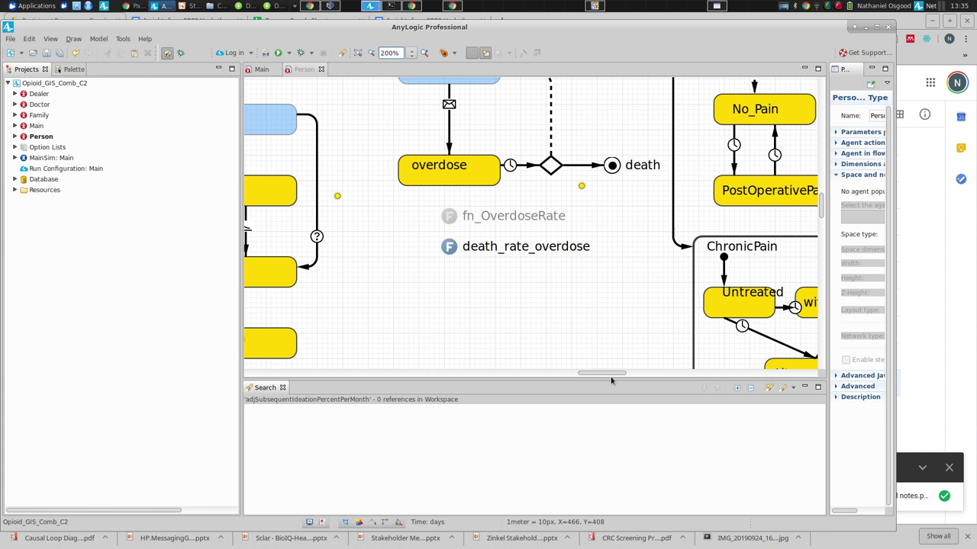
Widen the properties view and inspect the rate transition from contemplation to preparation in behaviourChange_Statechart.
drag(596, 374, 544, 380)
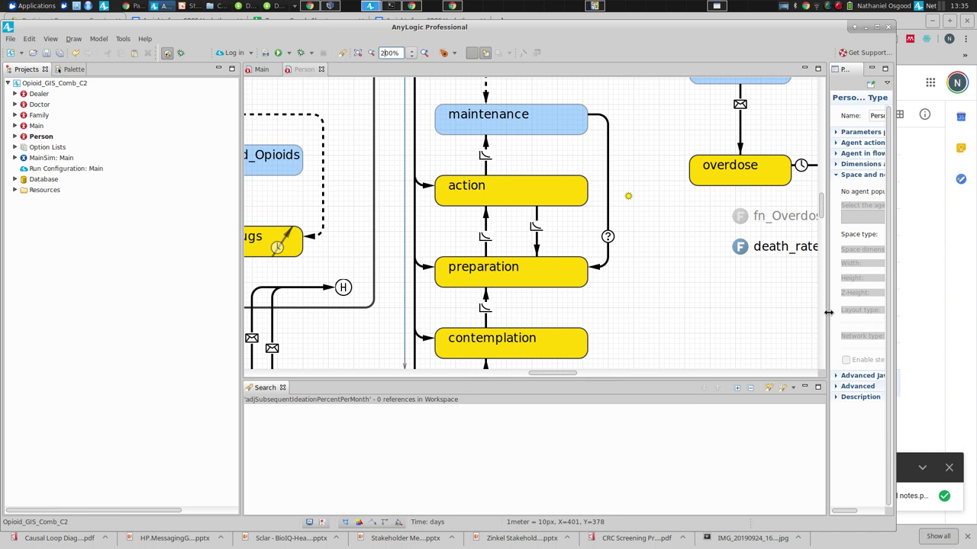
drag(830, 315, 586, 294)
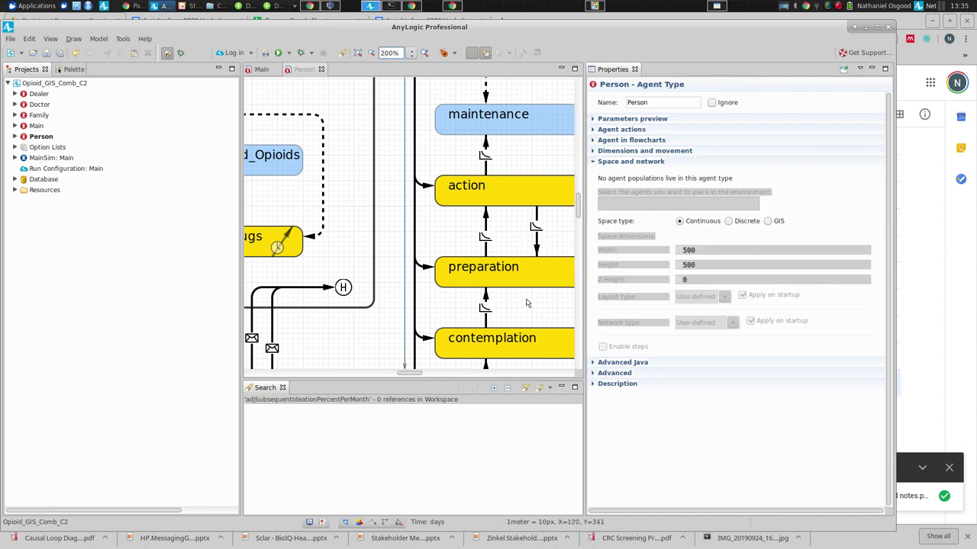
click(486, 304)
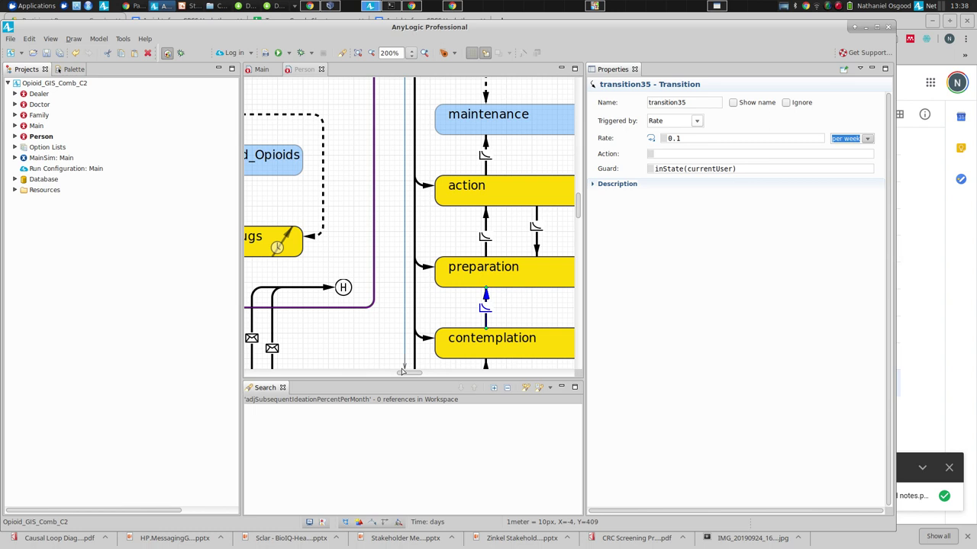
drag(402, 371, 414, 372)
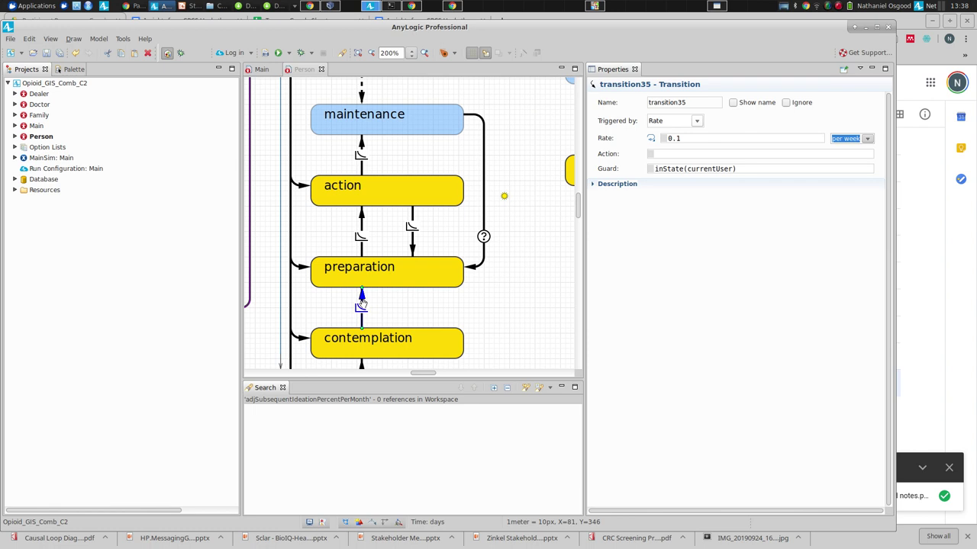
Consult the Example Transition Rate/Hazard slide in the VirtualBox window and return to the AnyLogic model.
click(597, 6)
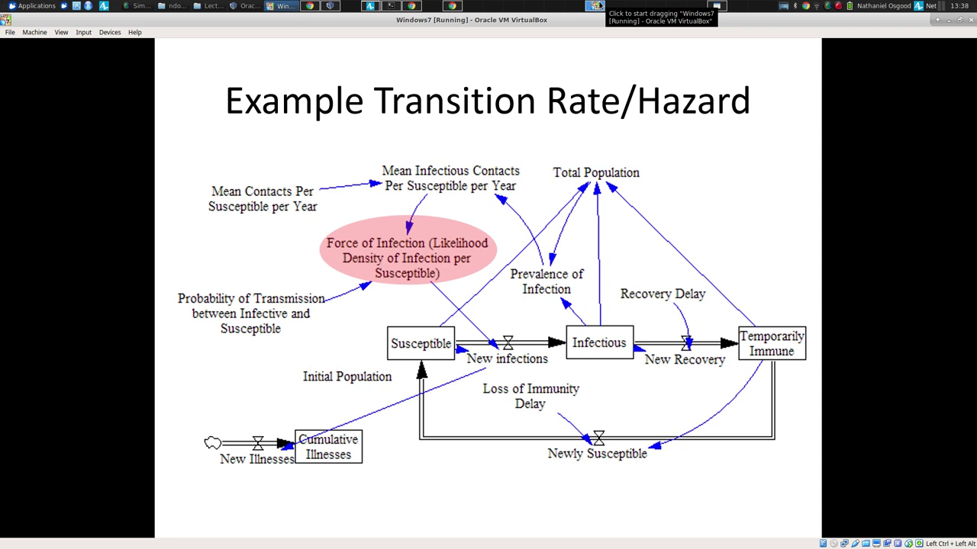
click(370, 6)
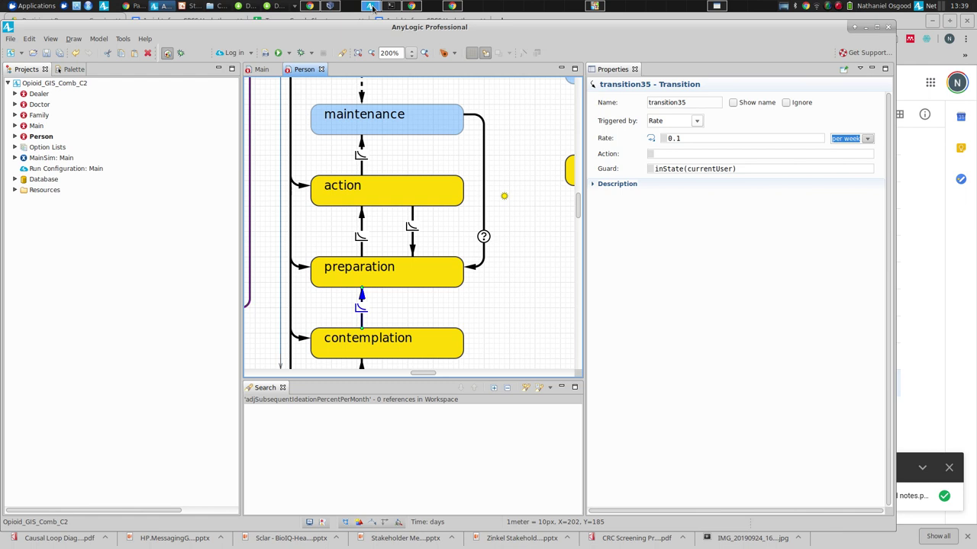
click(597, 7)
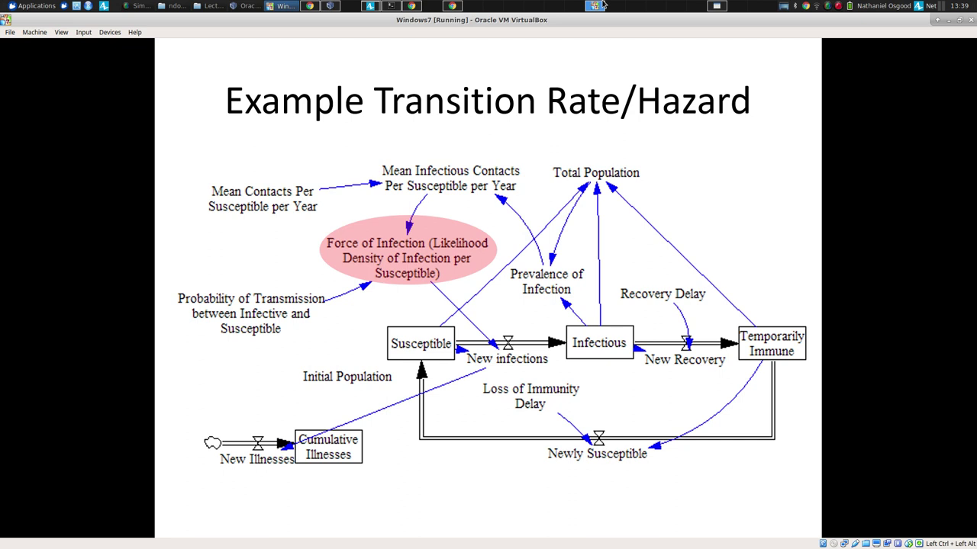
click(370, 6)
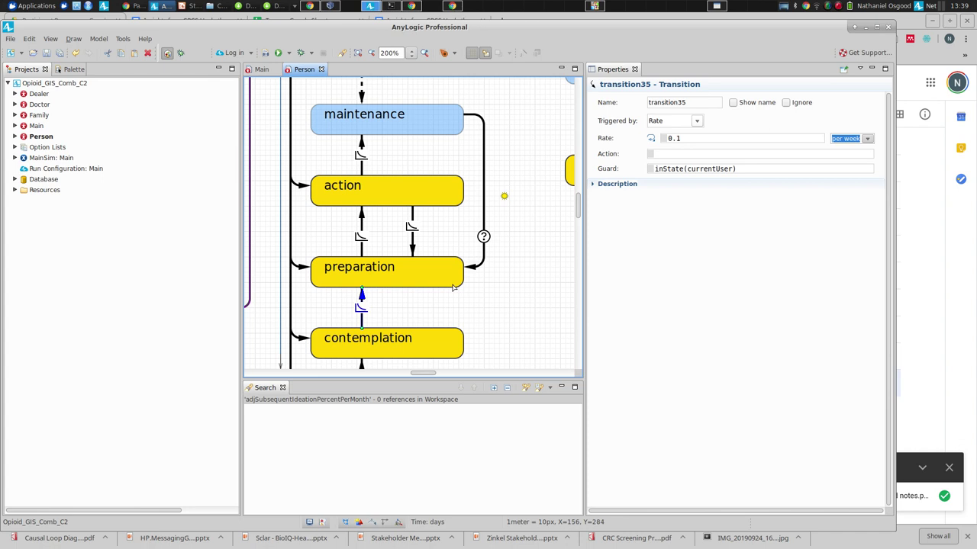
Enlarge the diagram area and inspect both timeout transitions between No_Pain and PostOperativePain in statechart_Pain.
drag(424, 373, 471, 374)
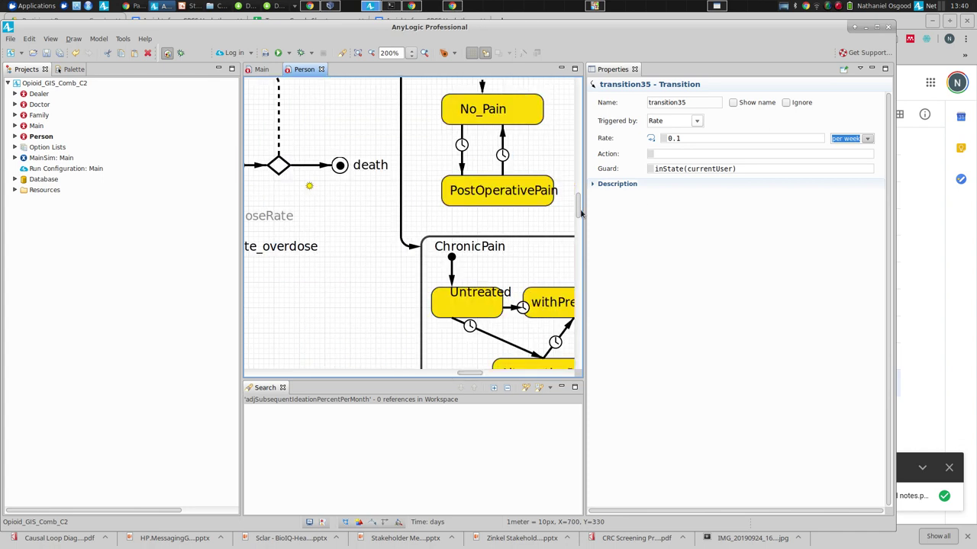
drag(584, 215, 707, 215)
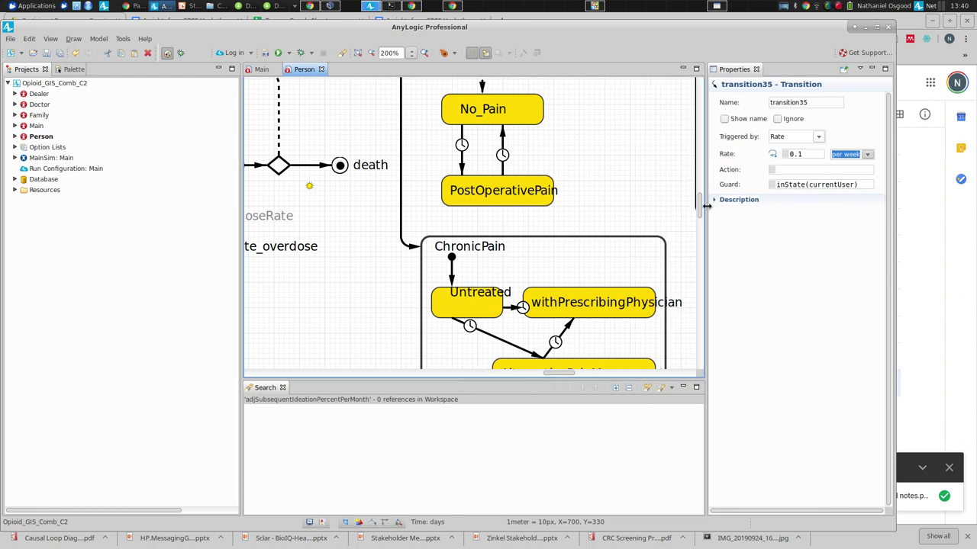
click(502, 155)
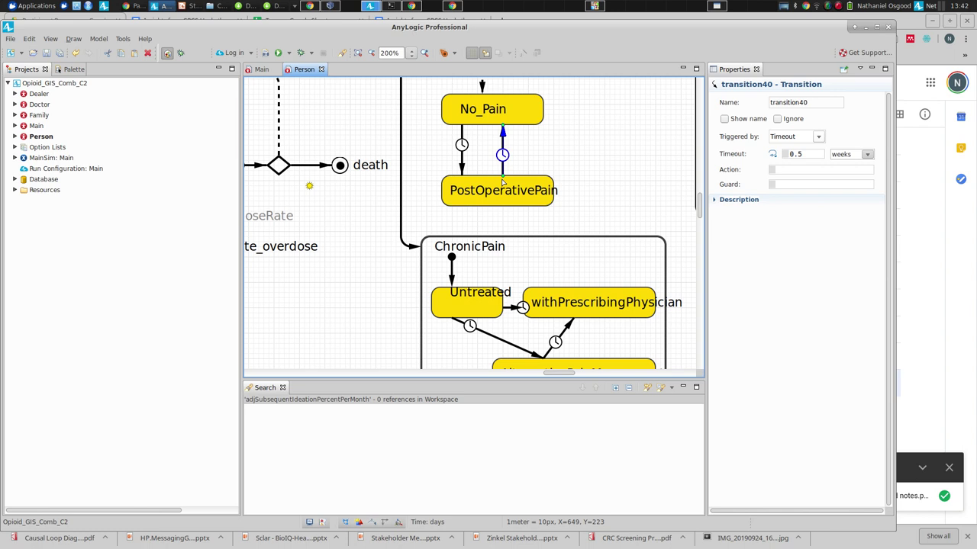
click(462, 146)
Inspect the timeout transition leaving overdose and read the full condition of the branch leading to death in statechart_Physiology.
scroll(393, 177, up, 1)
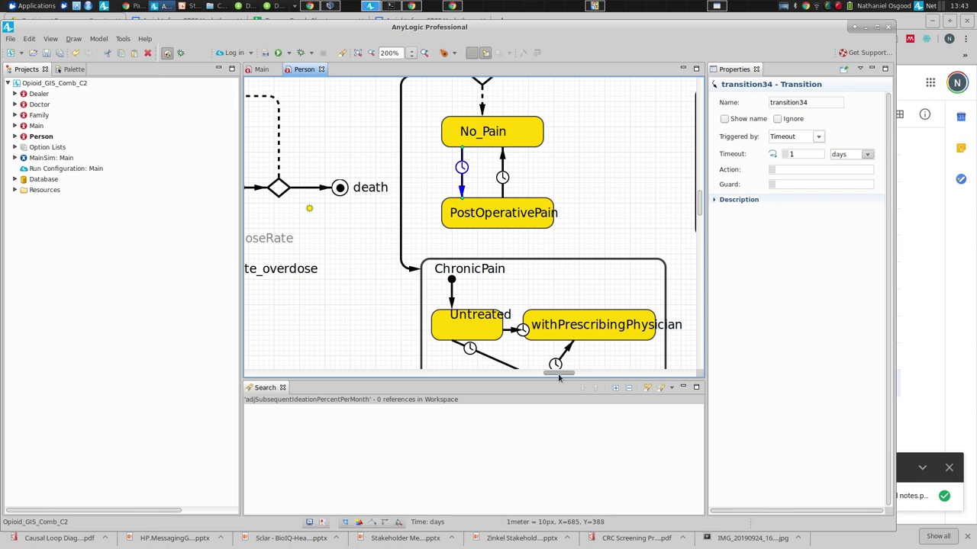
drag(557, 376, 519, 376)
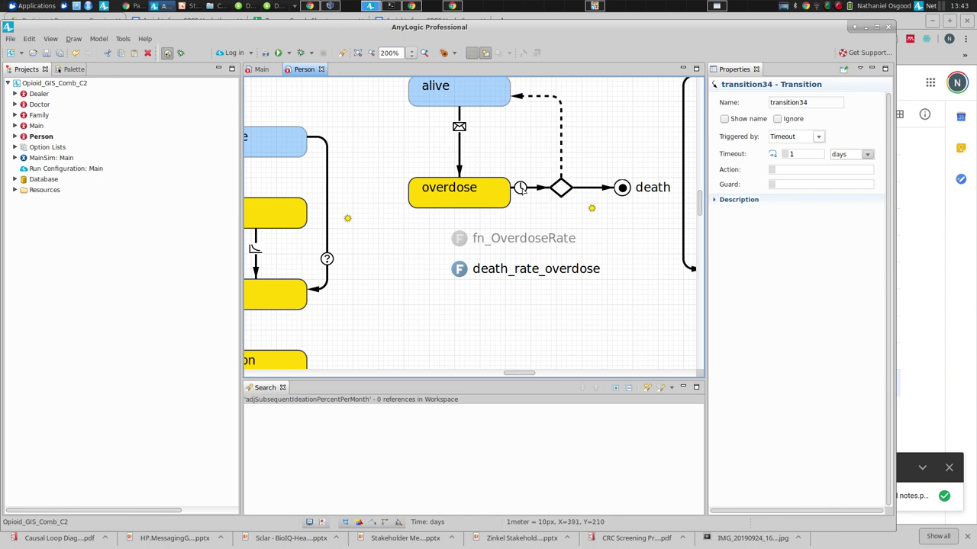
click(524, 193)
click(583, 188)
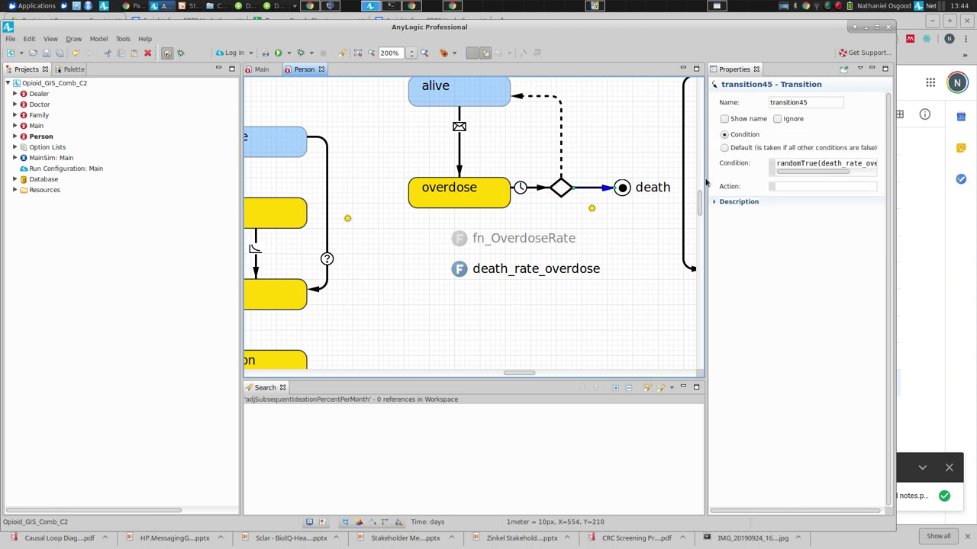
drag(707, 180, 630, 180)
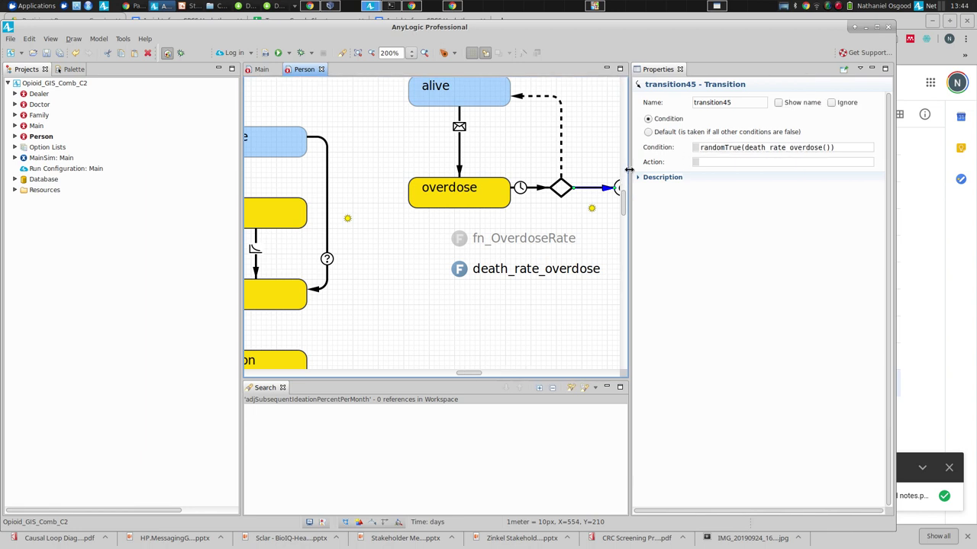
Narrow the properties view and inspect the message-triggered transition from alive to overdose.
drag(630, 170, 733, 168)
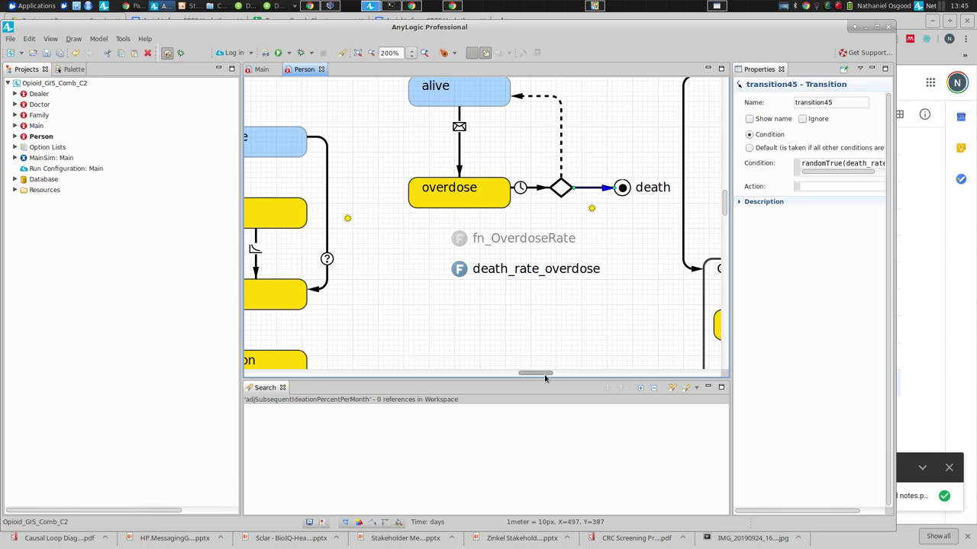
drag(547, 373, 517, 377)
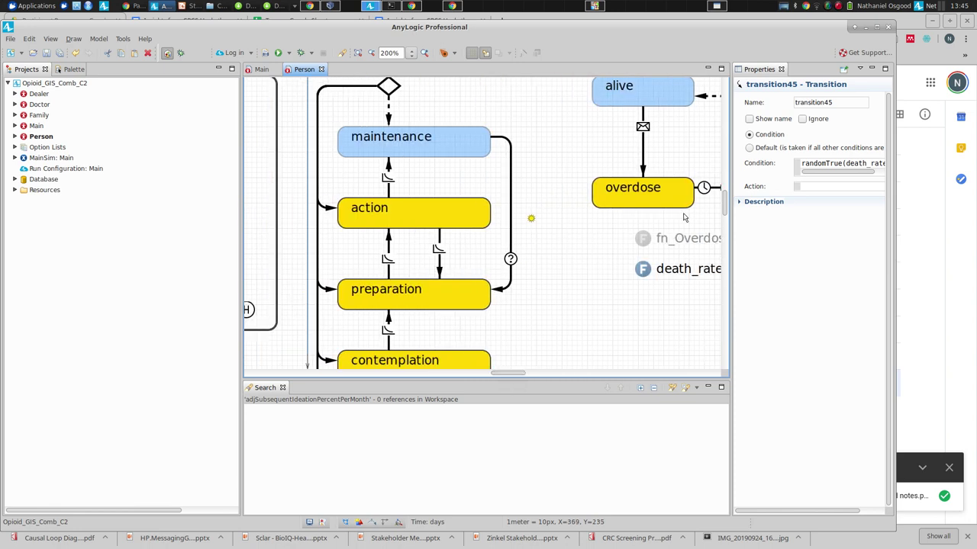
drag(724, 202, 722, 186)
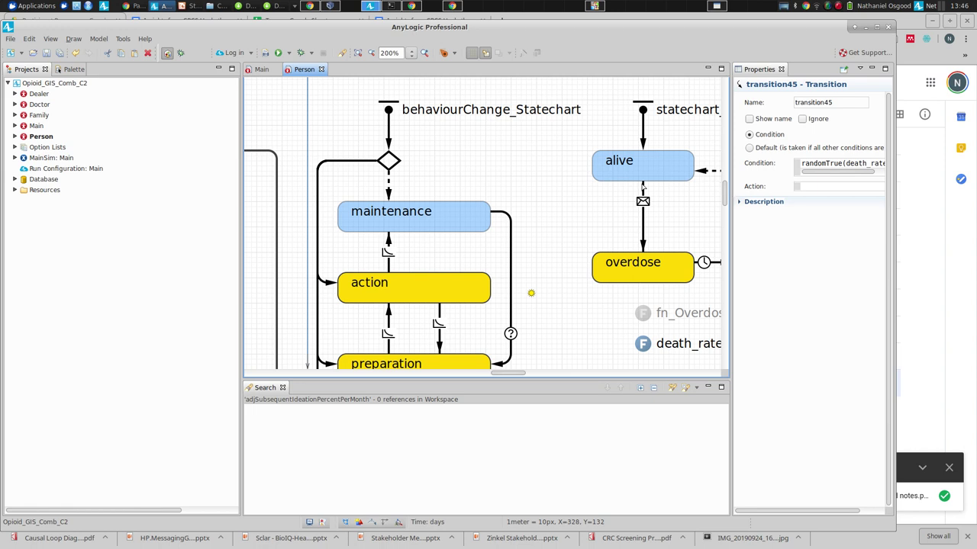
click(643, 187)
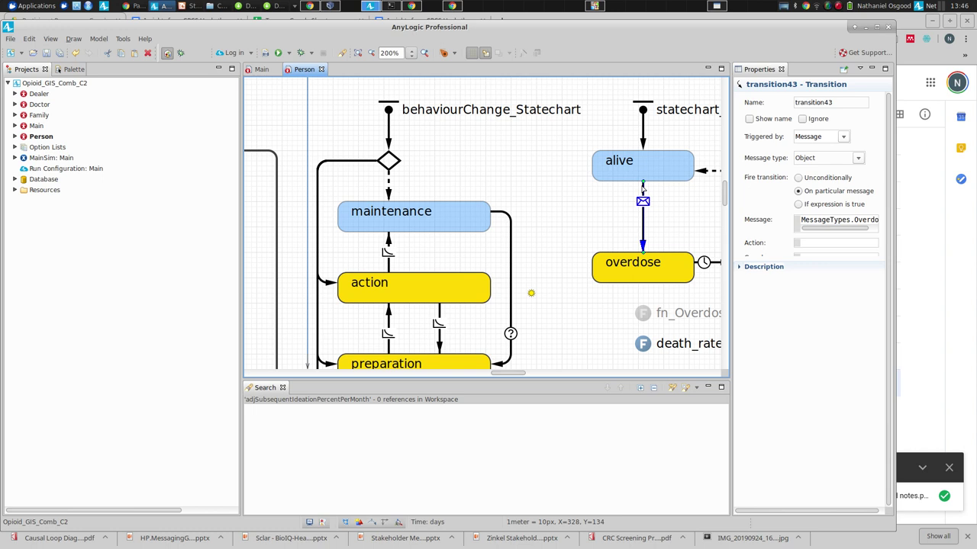
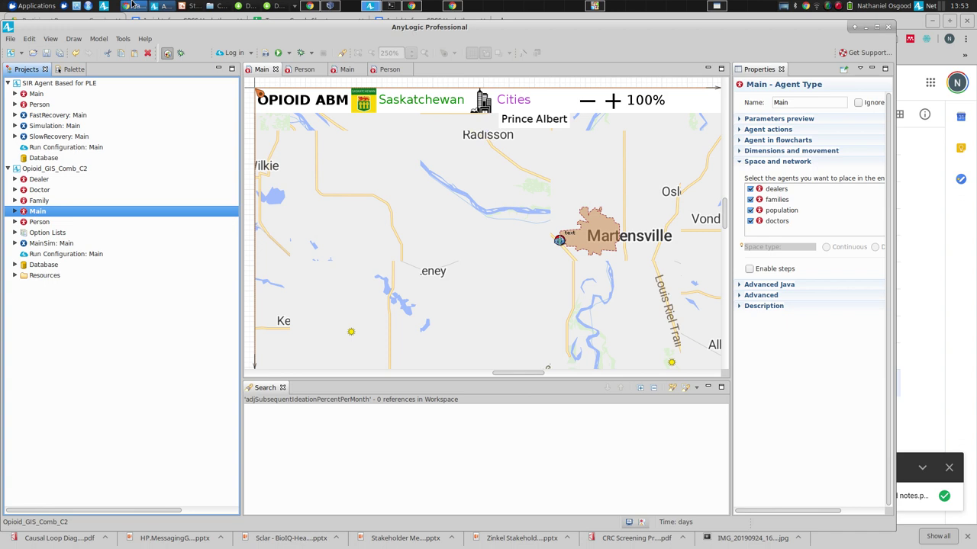
Check the Example Transition Rate/Hazard slide, return to AnyLogic and open the Person agent type of Opioid_GIS_Comb_C2.
click(597, 6)
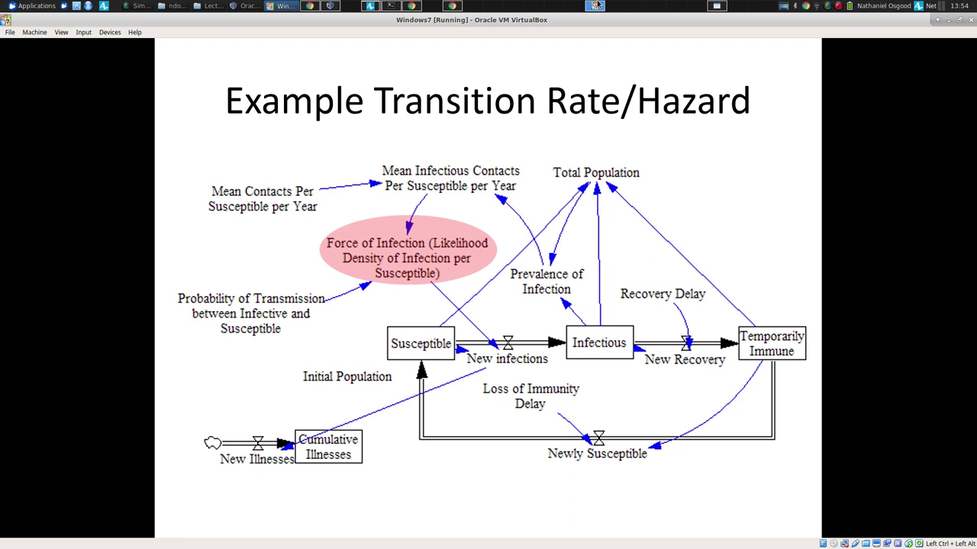
click(370, 6)
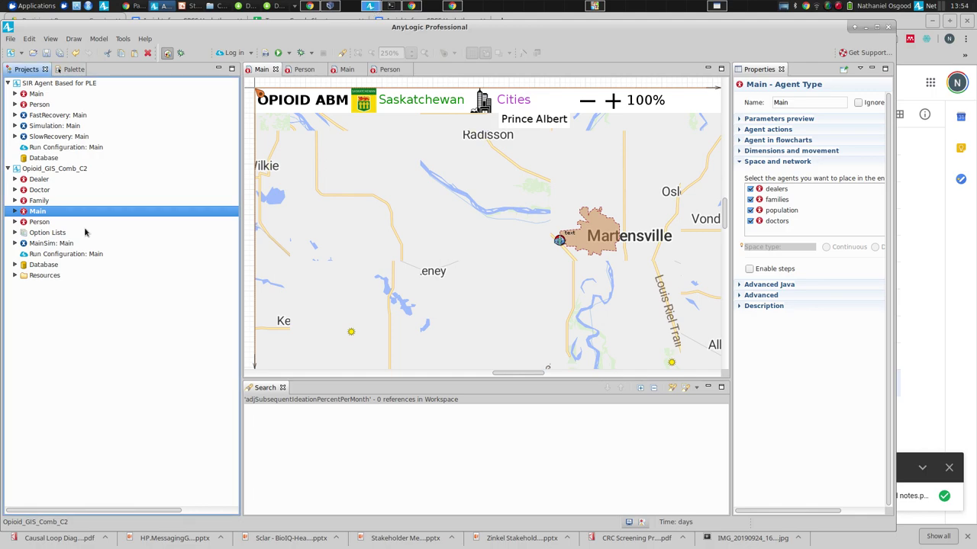
click(39, 222)
double_click(40, 225)
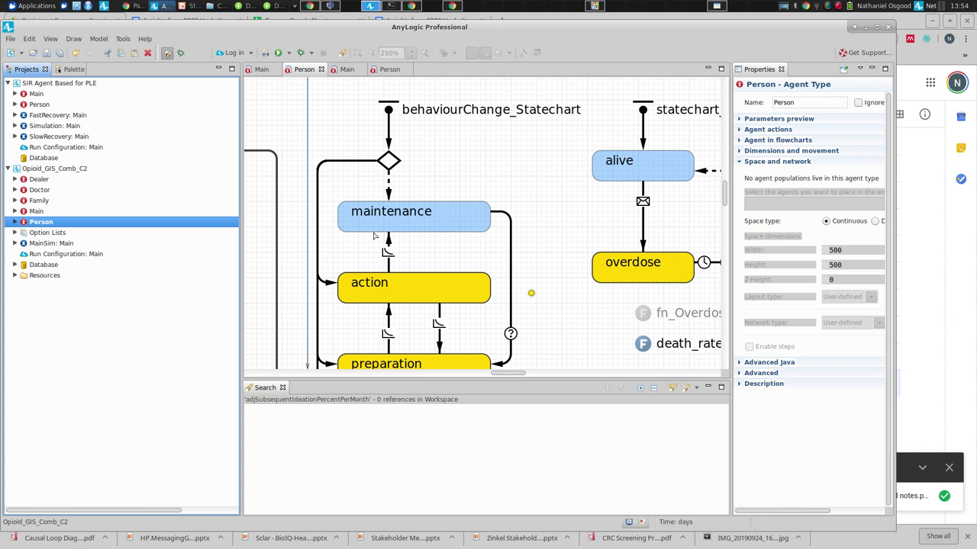
Review the properties of the SIR model's Simulation experiment and of the Opioid_GIS_Comb_C2 model.
click(37, 127)
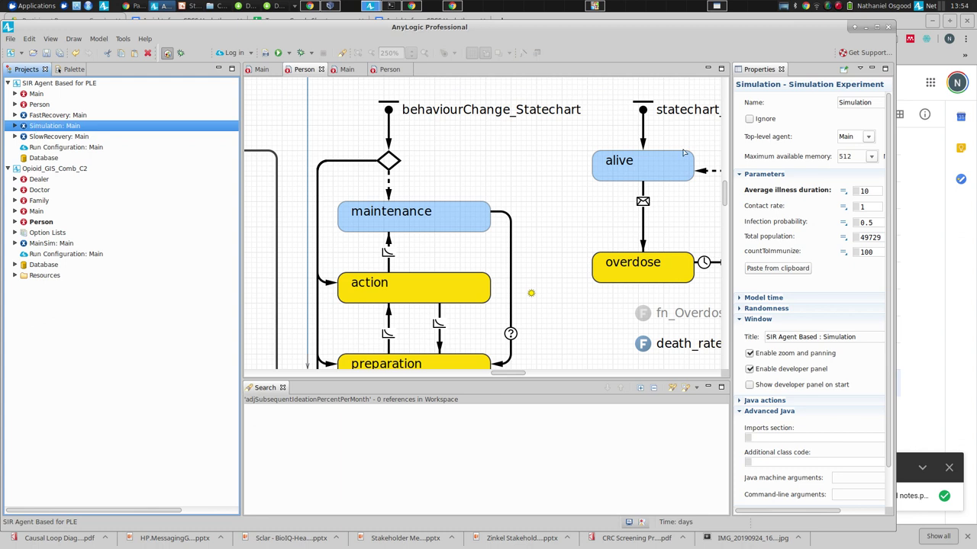
drag(728, 178, 726, 245)
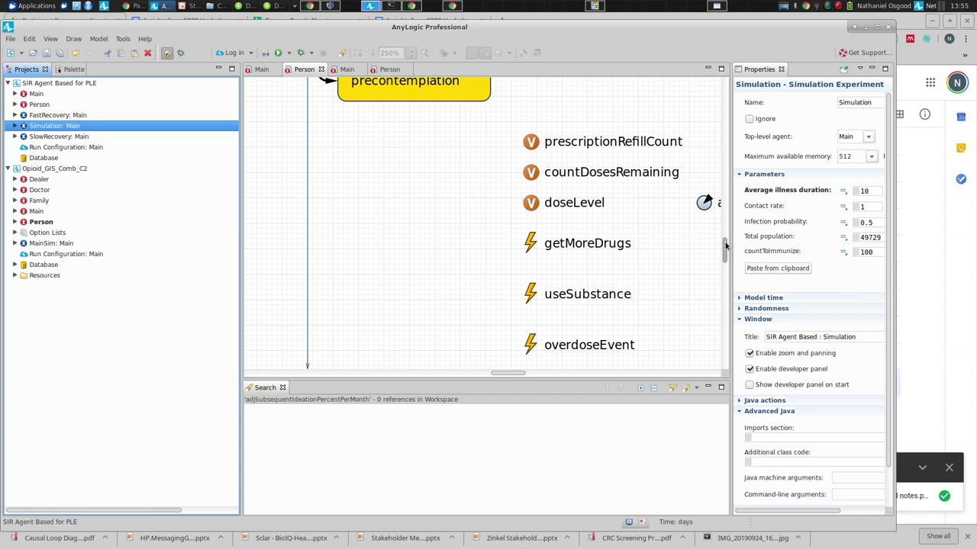
click(39, 171)
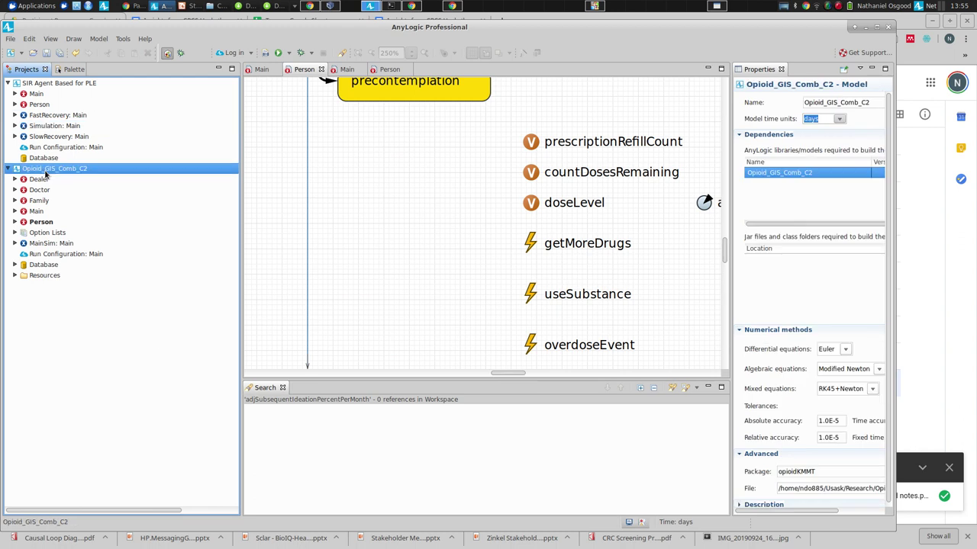
Bring up the Example Transition Rate/Hazard slide in the VirtualBox window and close the Windows counterfeiting alert covering it.
click(602, 5)
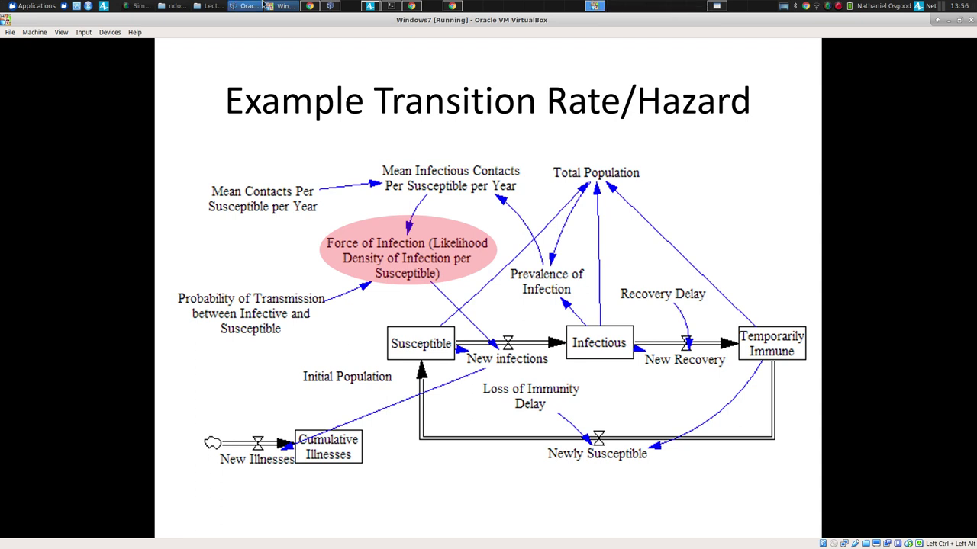
click(371, 6)
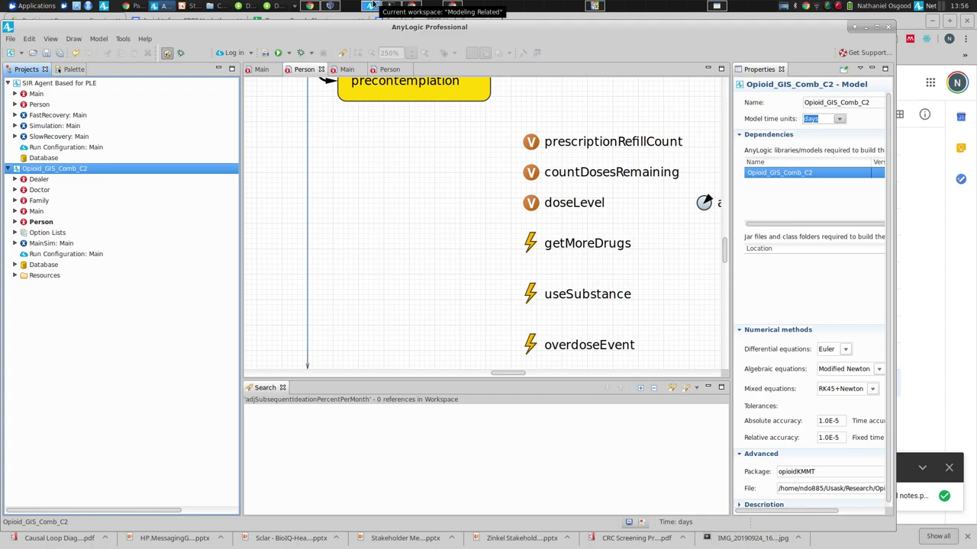
drag(724, 250, 726, 173)
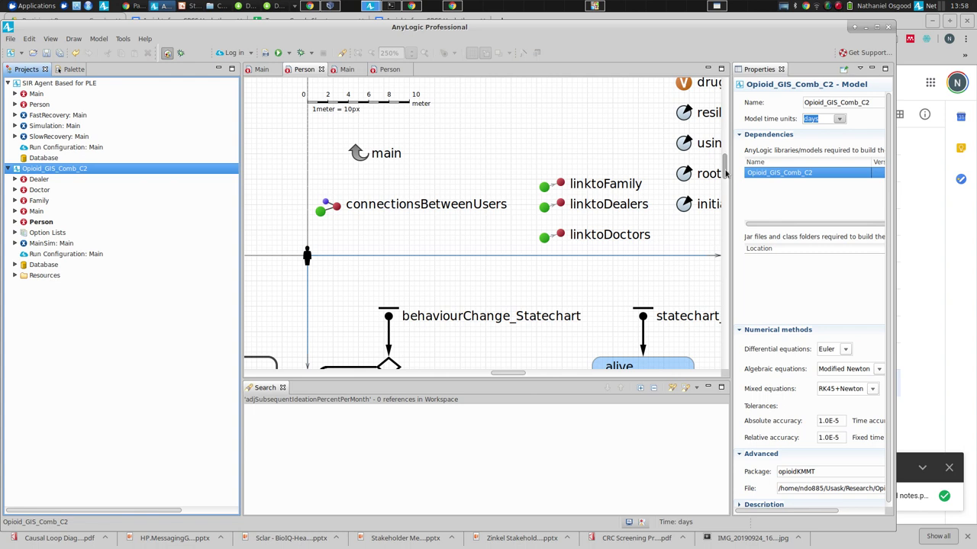
click(602, 6)
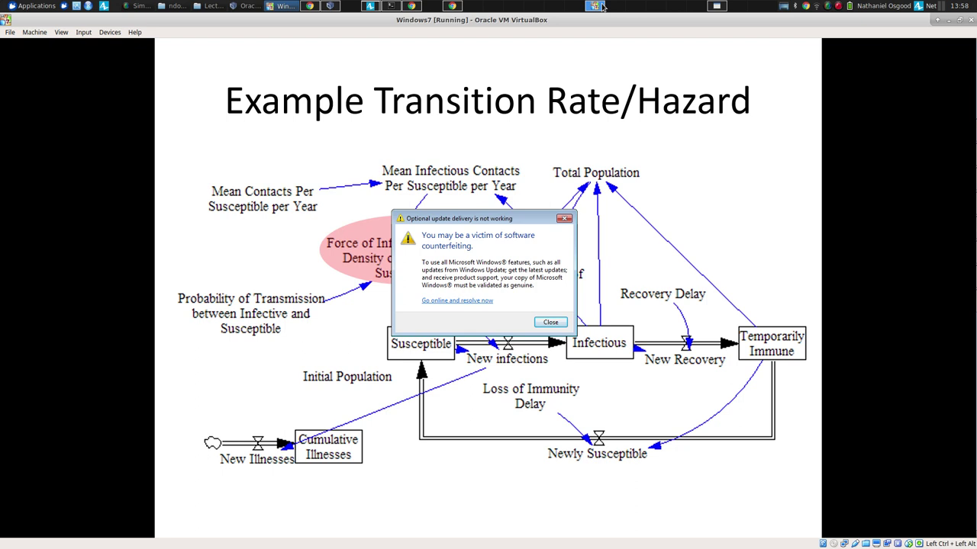
click(564, 221)
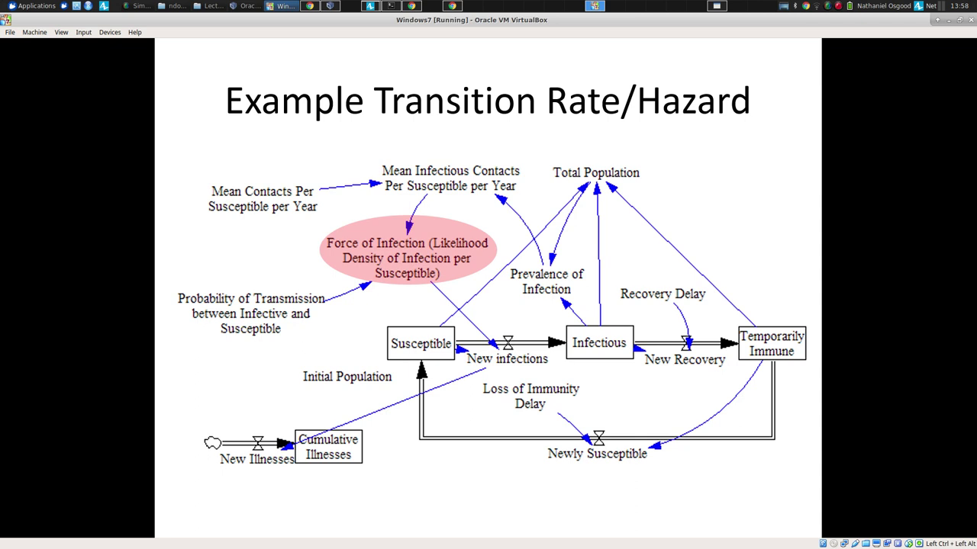
Switch to AnyLogic and run the MainSim experiment of the Opioid_GIS_Comb_C2 model.
click(370, 6)
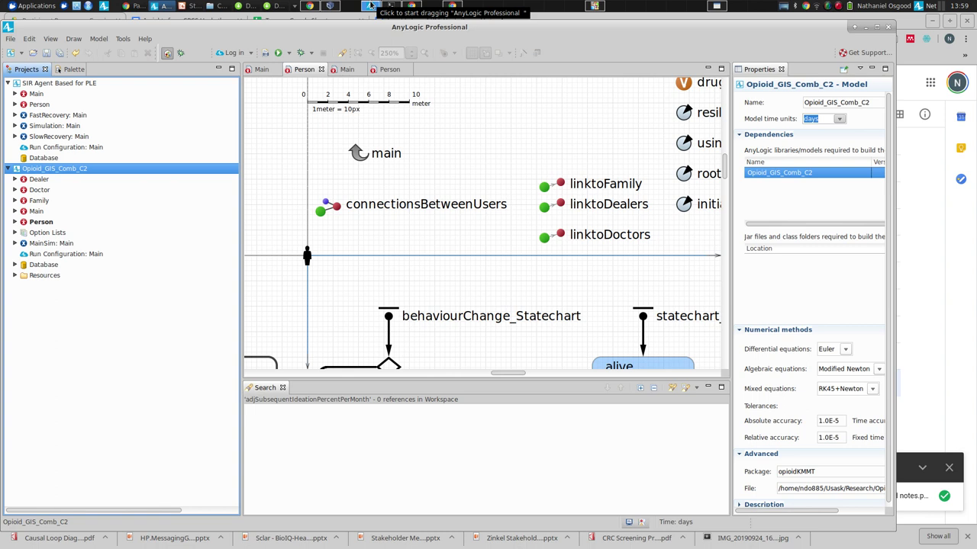
right_click(33, 244)
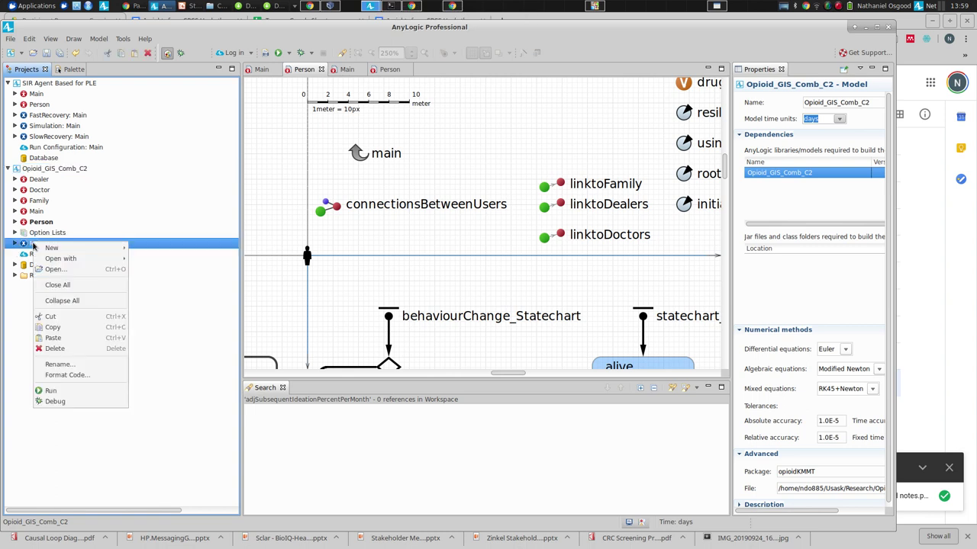
click(69, 392)
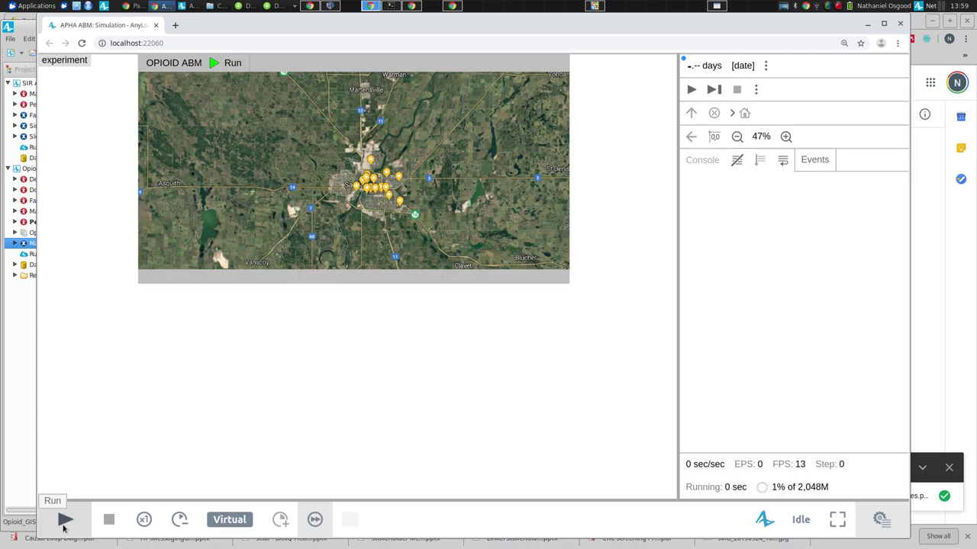
click(64, 521)
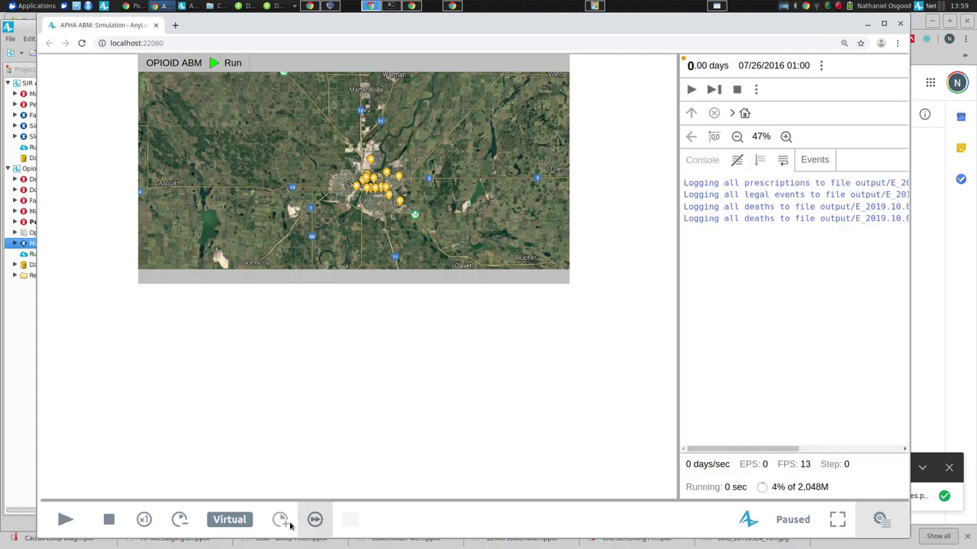
Enlarge the running opioid model to examine the dealers and houses on the Saskatoon map, and close the simulation window.
click(787, 137)
click(787, 138)
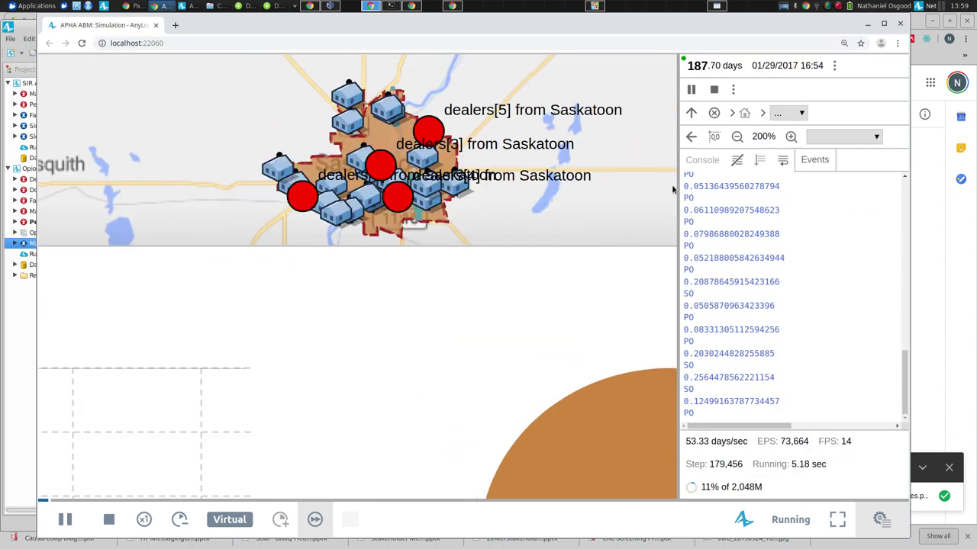
click(791, 136)
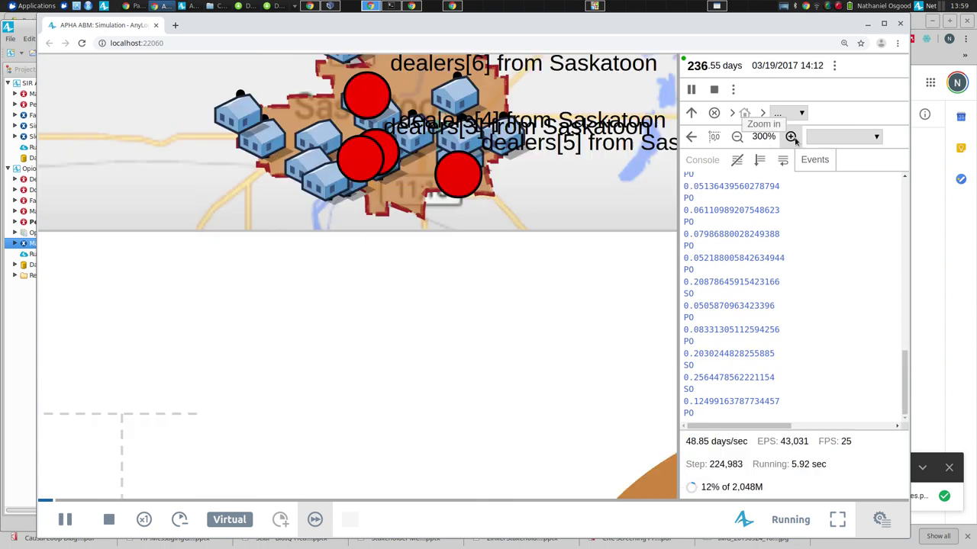
click(791, 137)
click(791, 137)
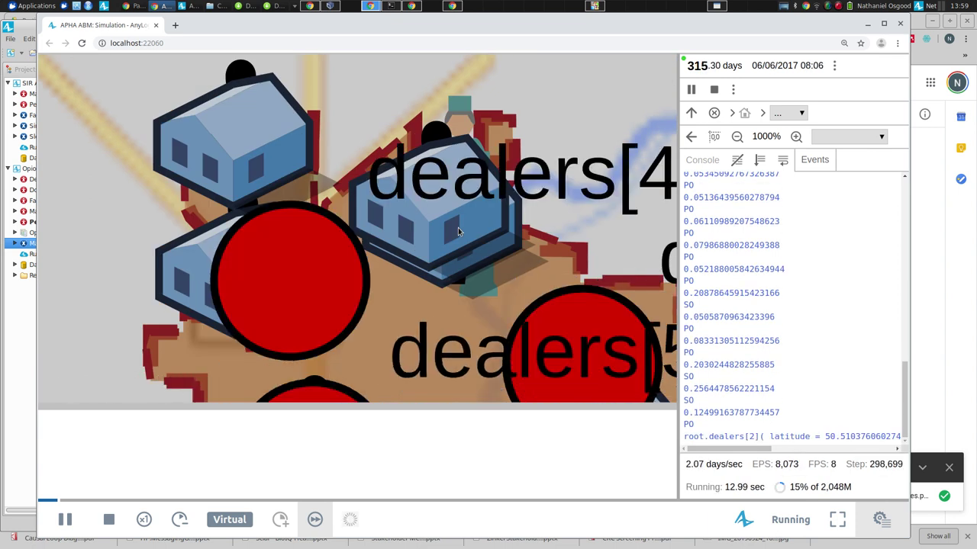
click(901, 24)
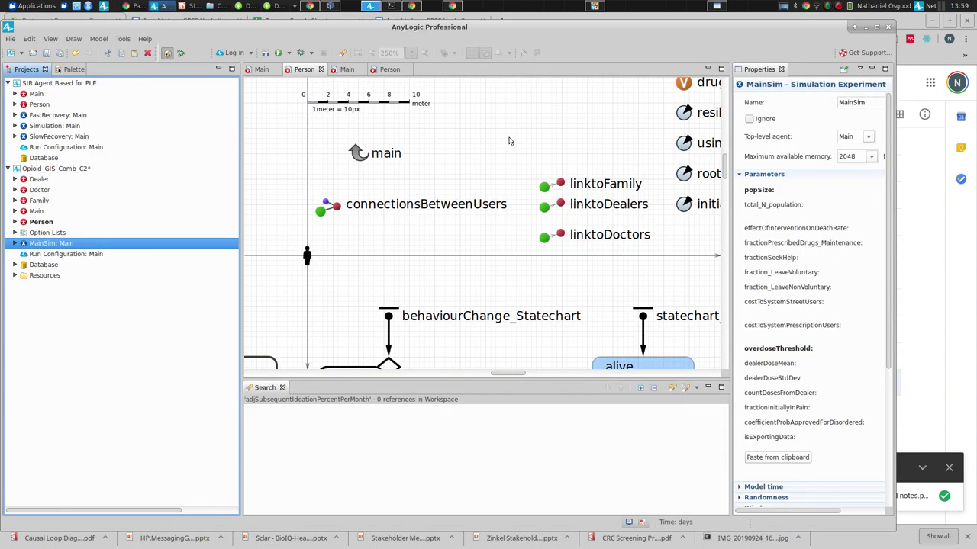
Start opening another model and go to the AnyLogic8Examples folder.
key(ctrl+o)
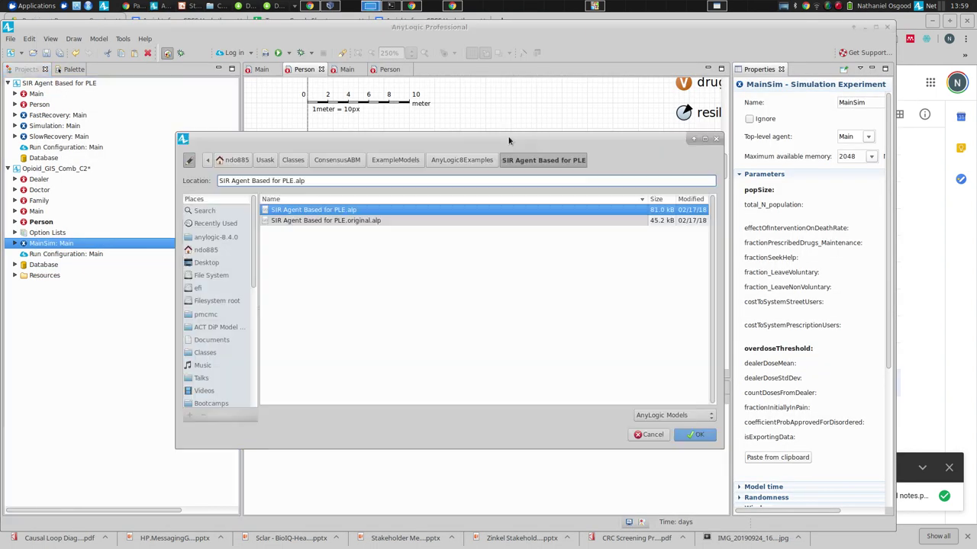
click(463, 161)
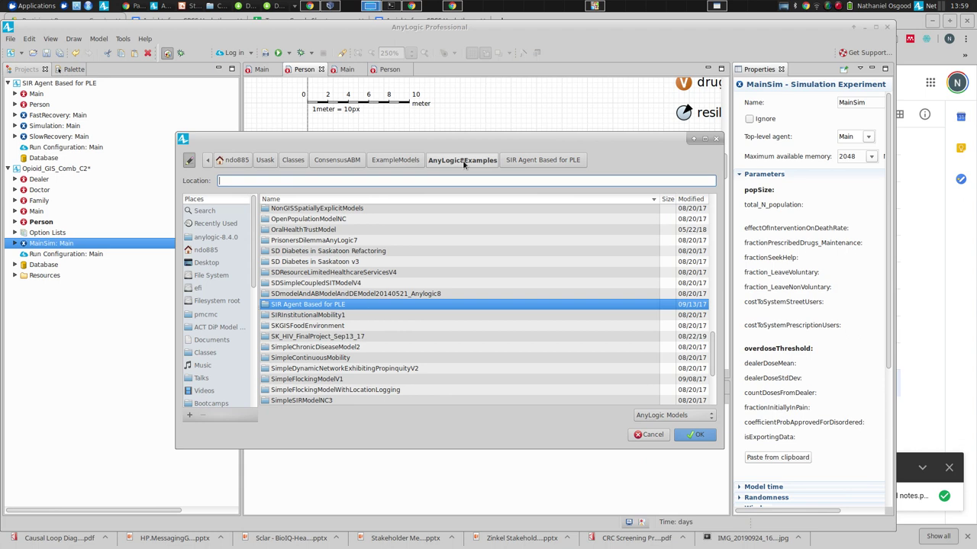
click(316, 338)
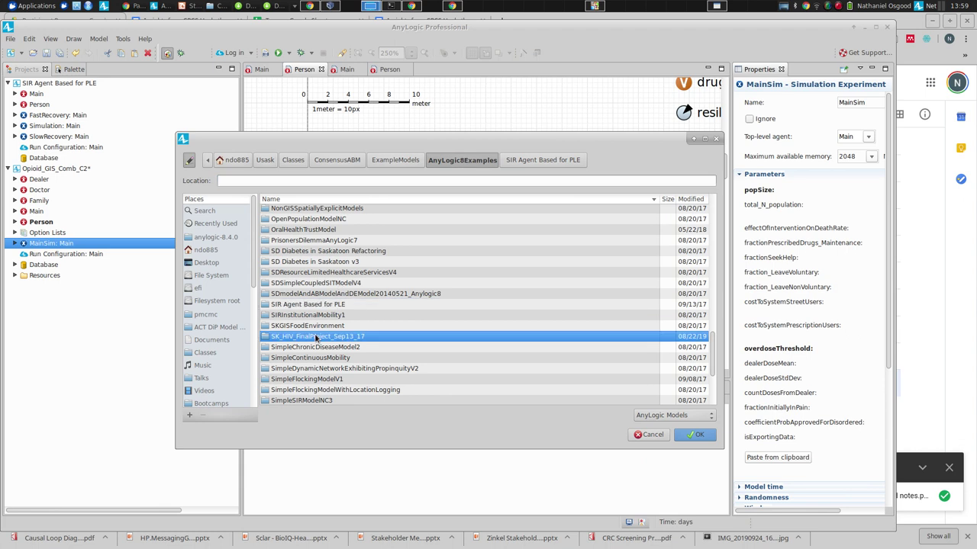
Look through the example model folders in AnyLogic8Examples for a suitable spatial model.
key(Home)
key(Down)
key(Down)
key(Down)
key(Down)
key(Down)
key(Down)
key(Down)
key(Down)
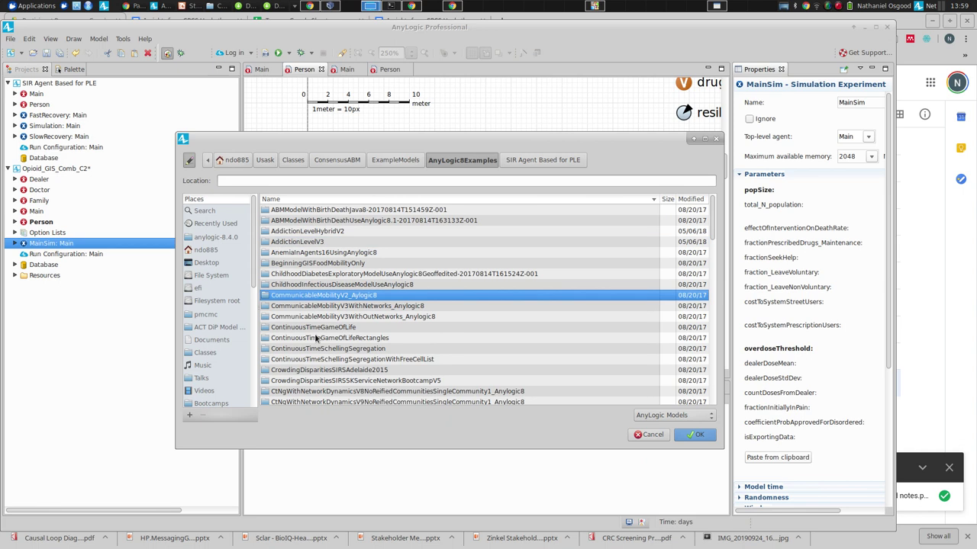
key(Page_Down)
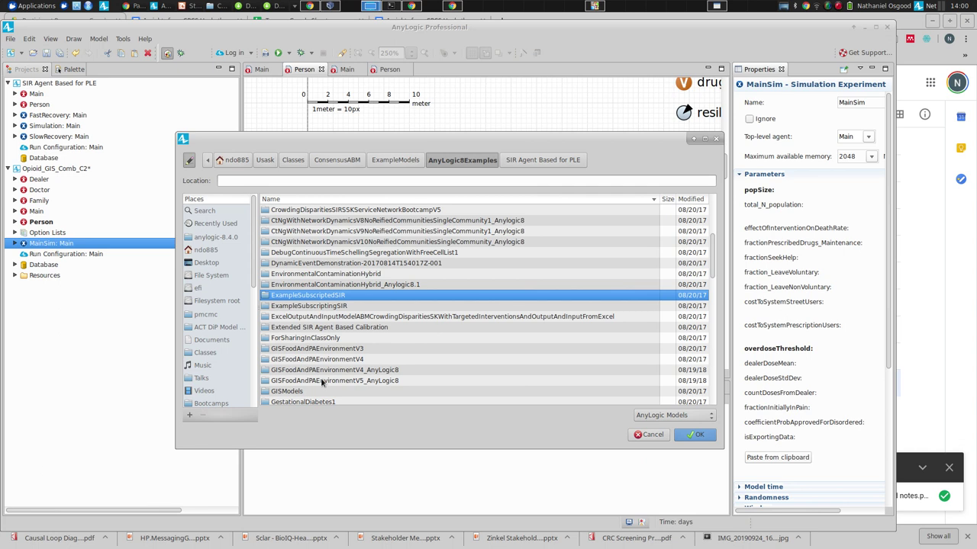
key(Home)
key(Page_Down)
key(Page_Down)
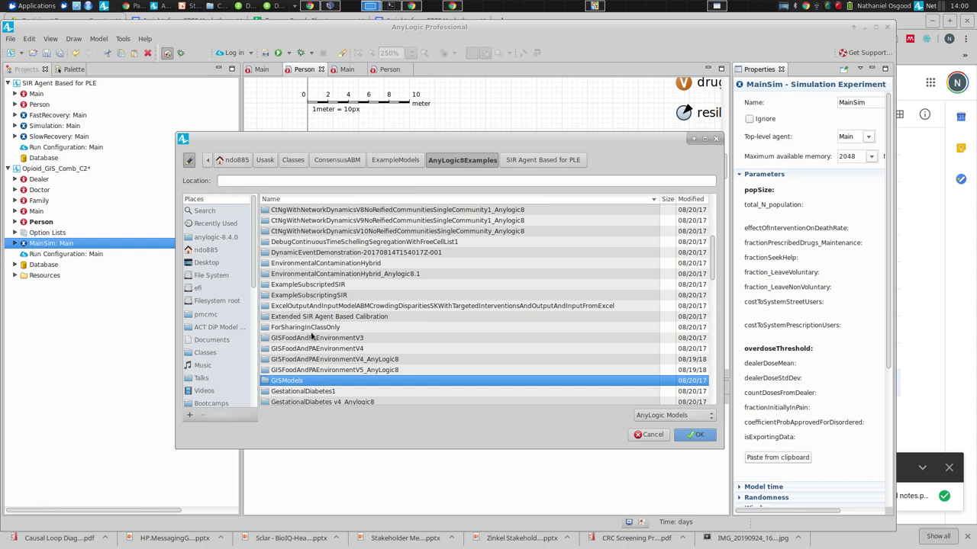
click(311, 336)
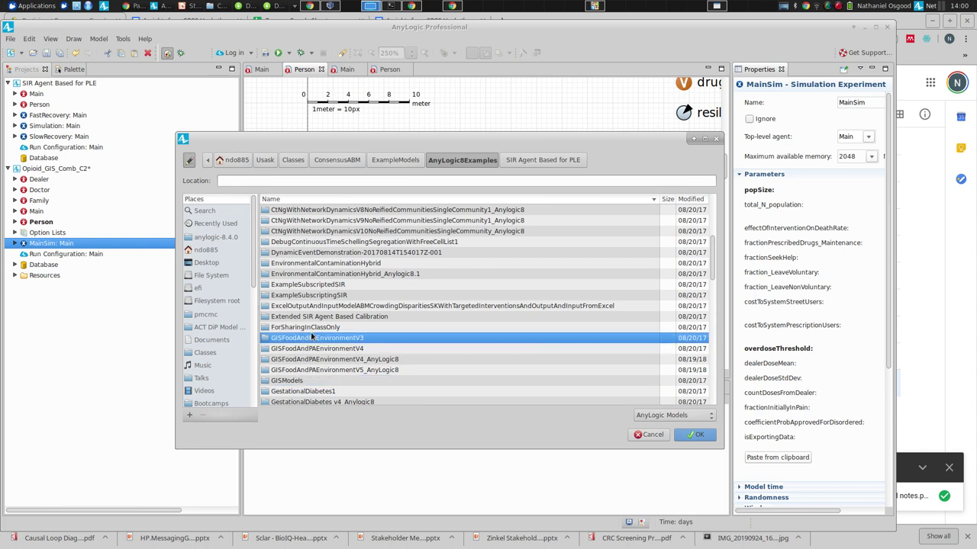
scroll(311, 336, down, 5)
click(312, 337)
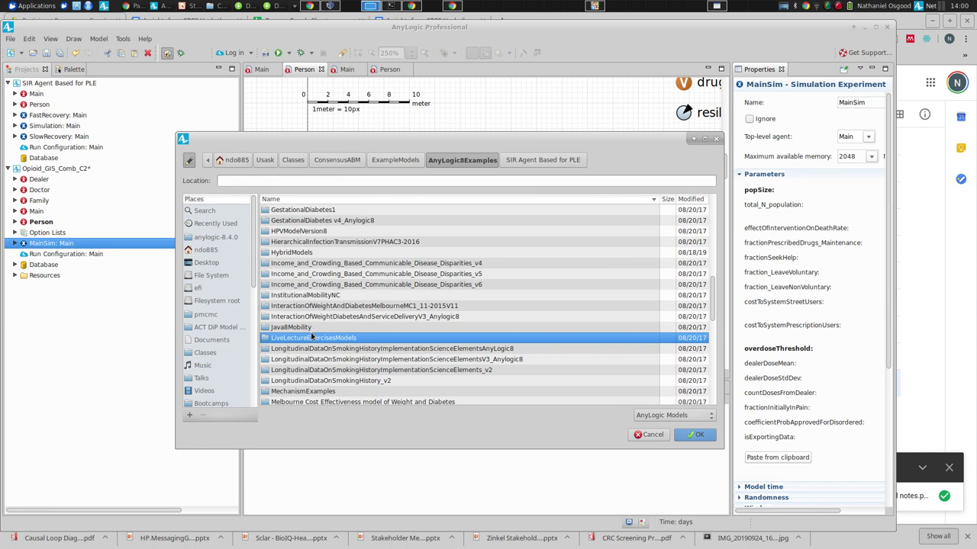
Open the model GISFoodEnvironmentV6WithAddingSupermarkets_Anylogic8.alp from its folder inside HybridModels.
double_click(307, 263)
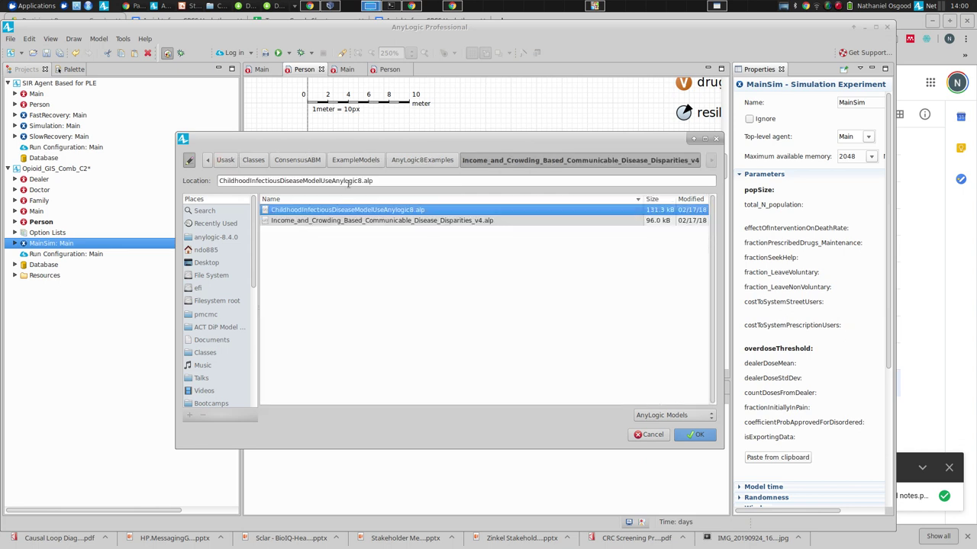
key(BackSpace)
double_click(288, 295)
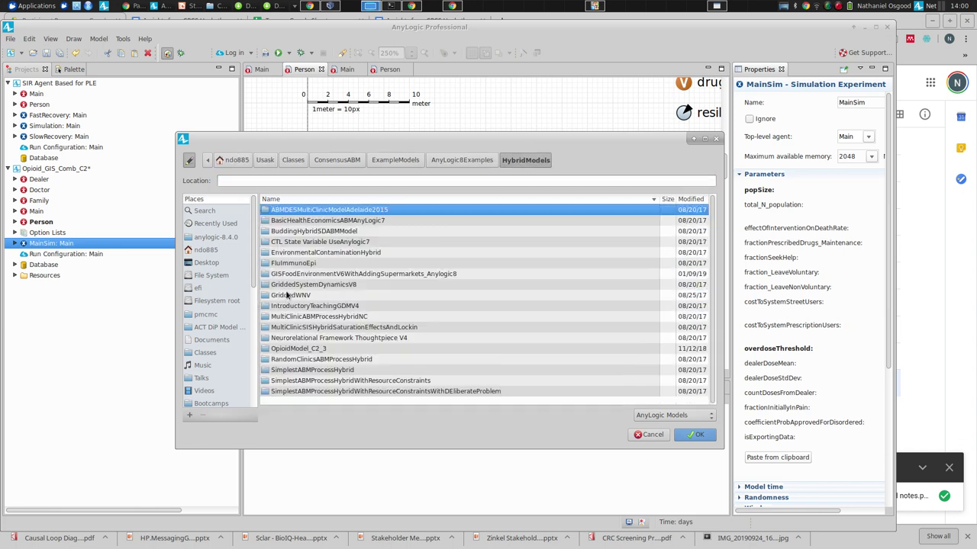
double_click(313, 275)
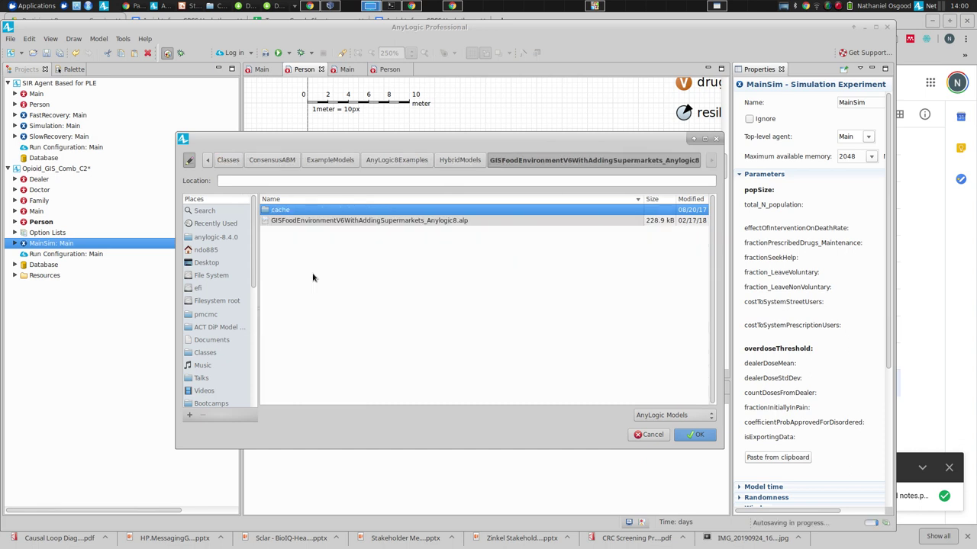
double_click(311, 221)
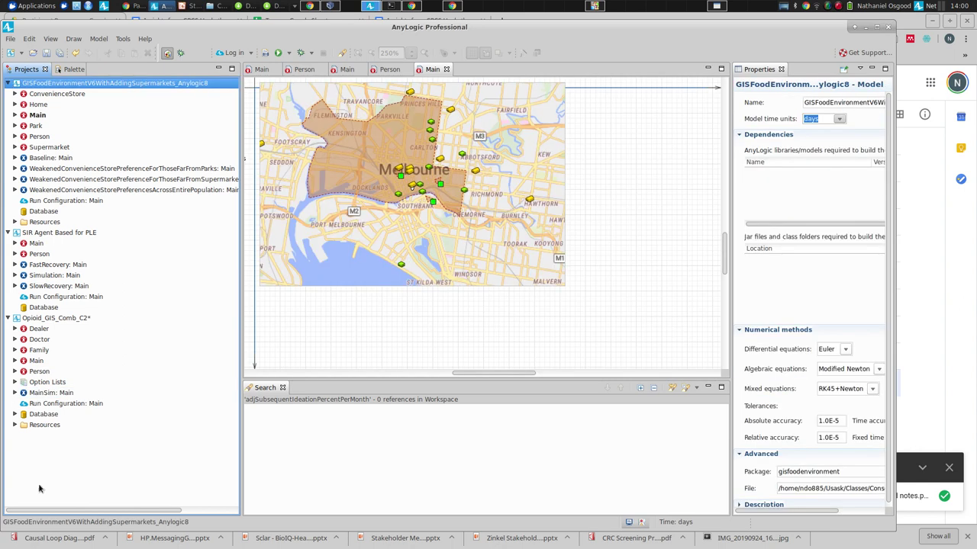
Run the opioid model's MainSim experiment again and close its simulation window.
right_click(40, 393)
key(Escape)
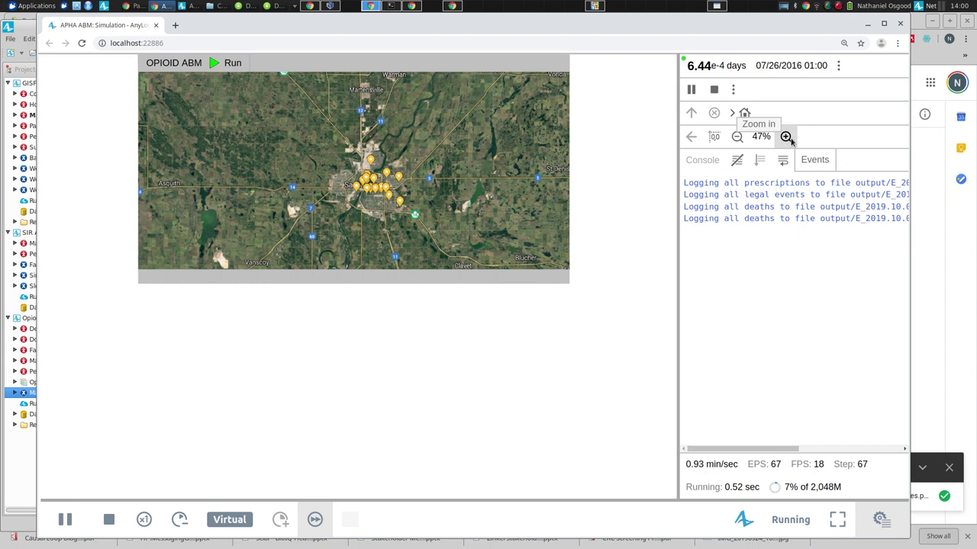
click(902, 21)
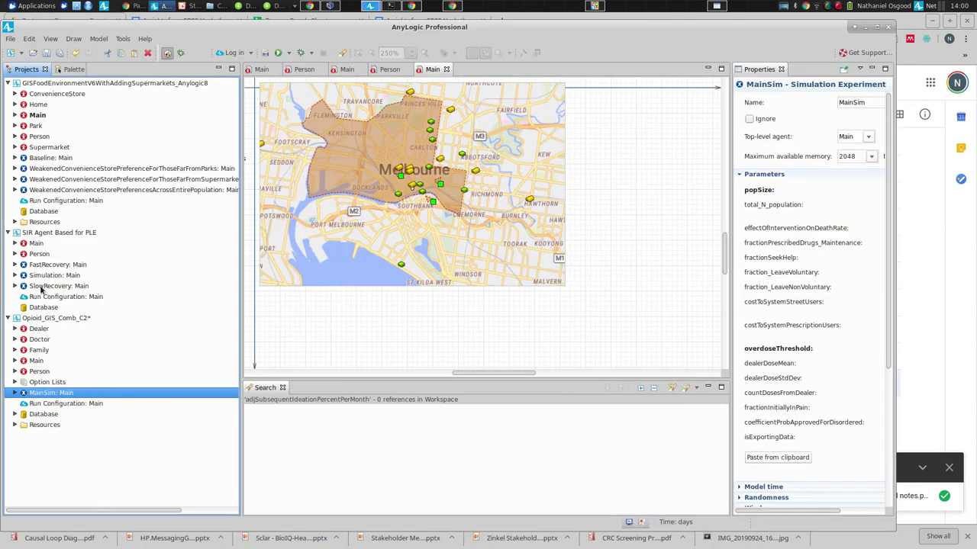
right_click(72, 265)
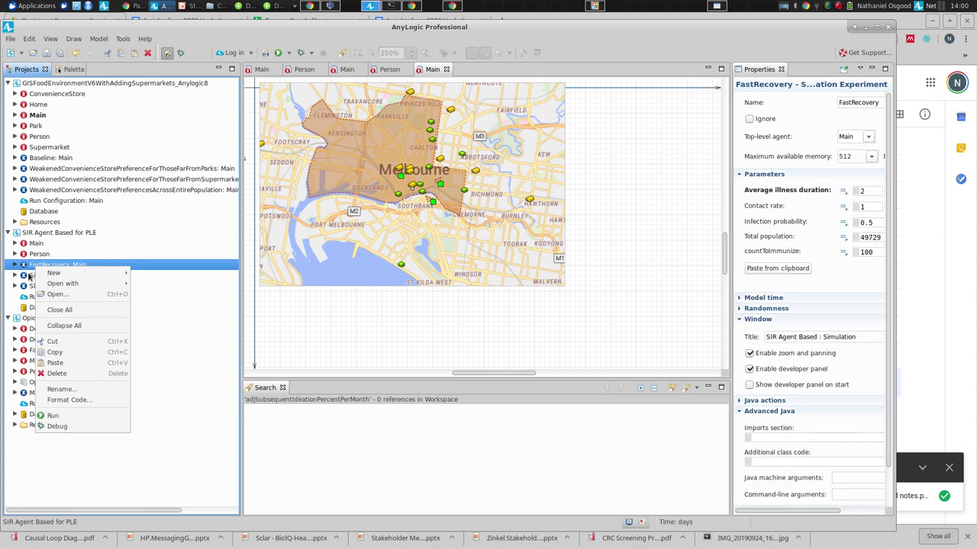
key(Escape)
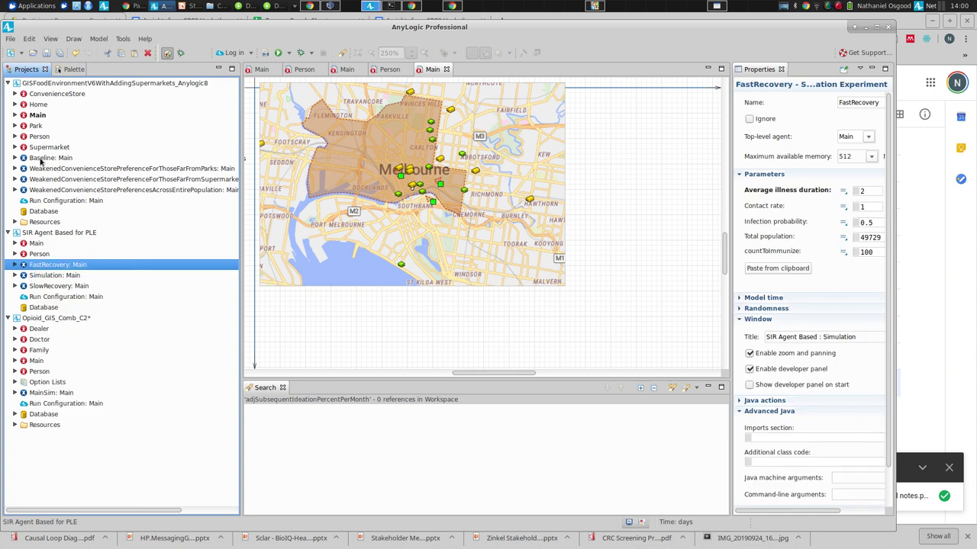
Run the Baseline experiment of the GIS food environment model and show the developer panel.
right_click(42, 158)
click(79, 306)
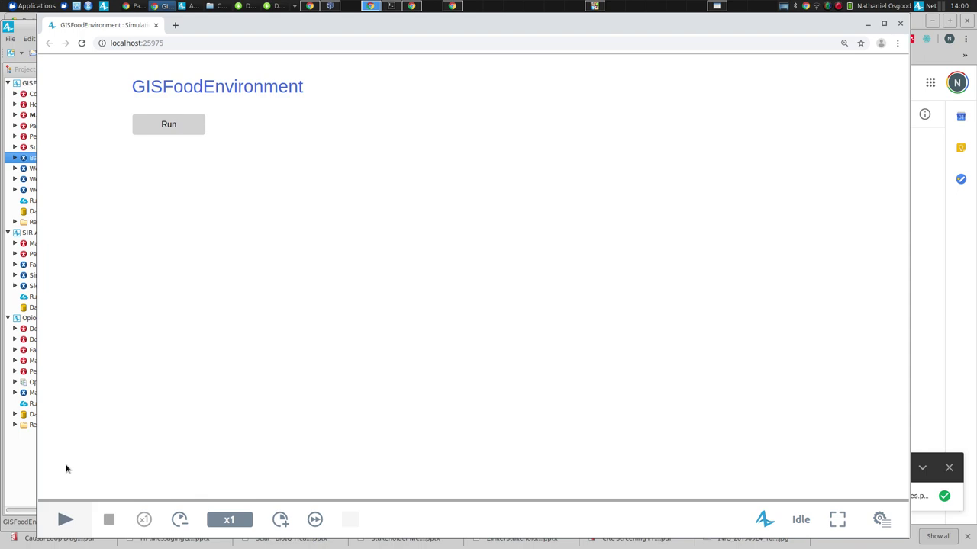
click(148, 124)
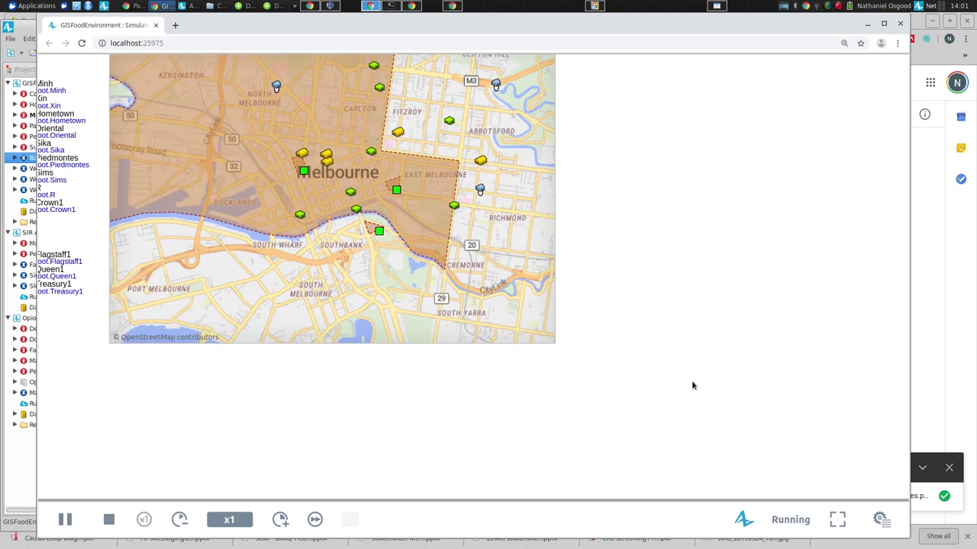
click(877, 523)
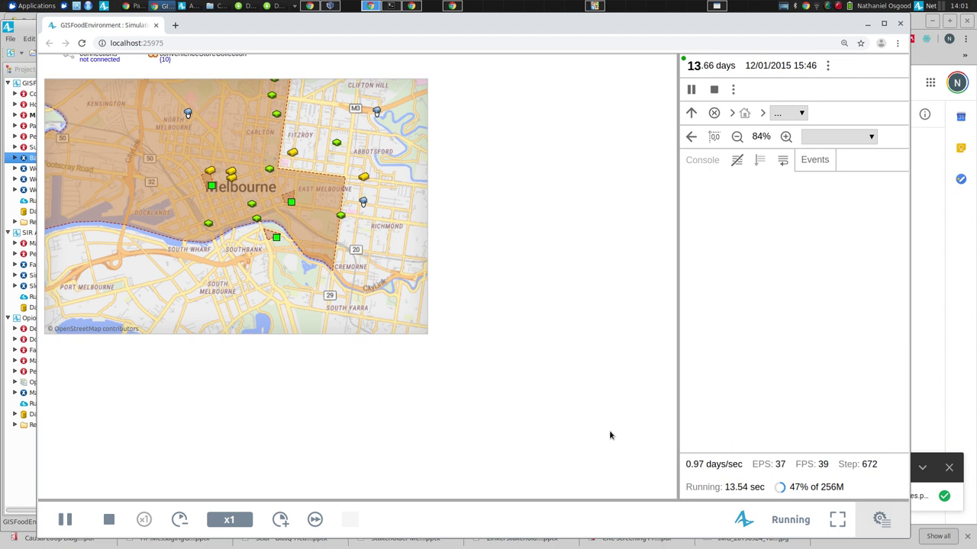
Examine the Melbourne map and its moving agents in the running food environment model, enlarged to 150% and reduced to 75%.
drag(554, 205, 653, 341)
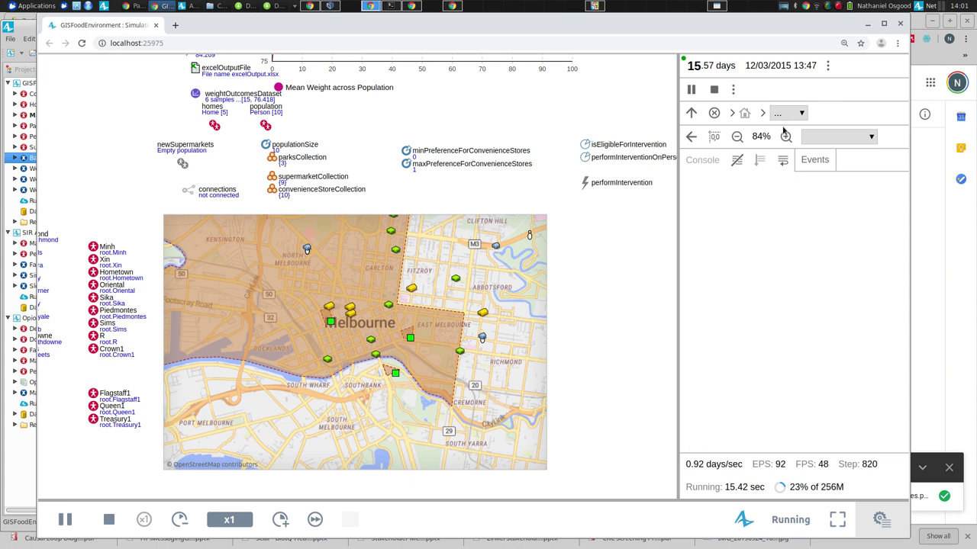
click(786, 136)
click(786, 137)
click(786, 136)
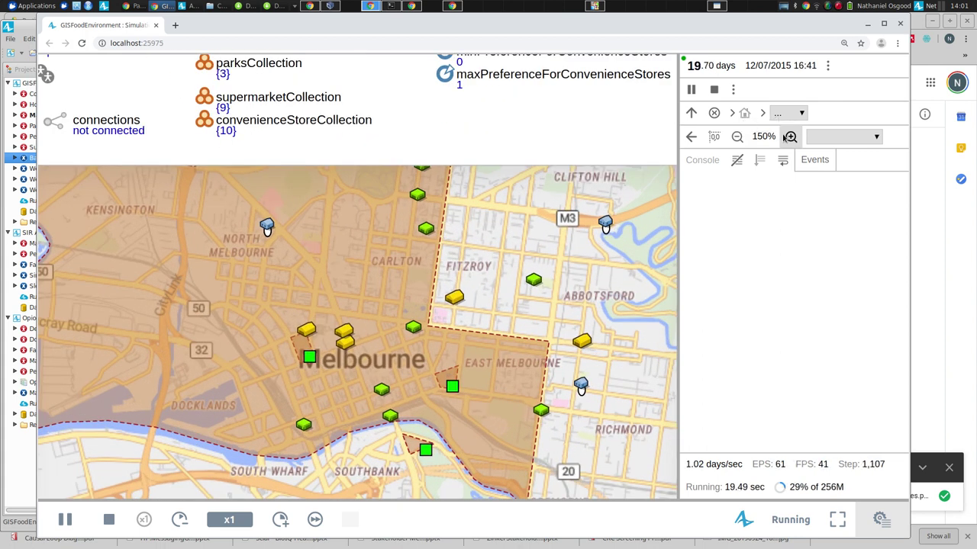
click(737, 137)
click(738, 137)
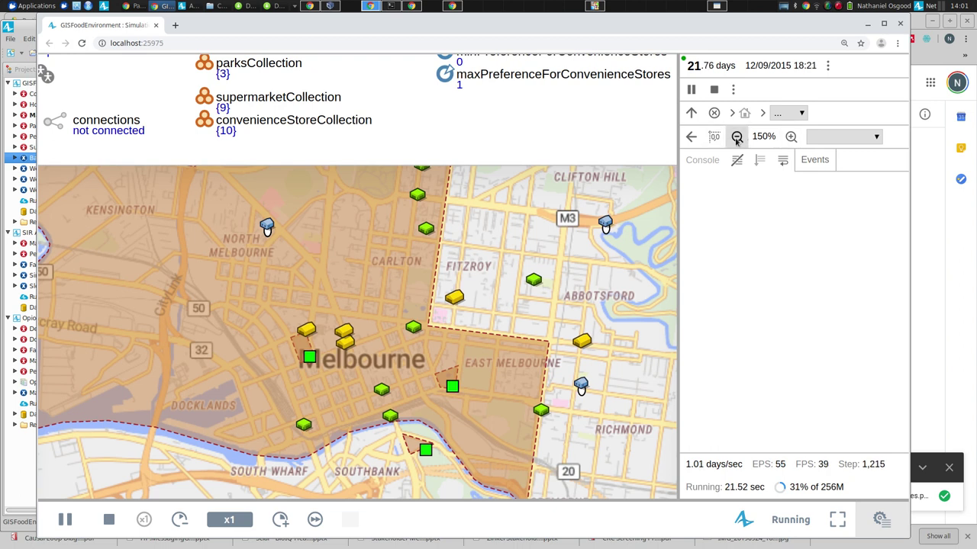
click(737, 137)
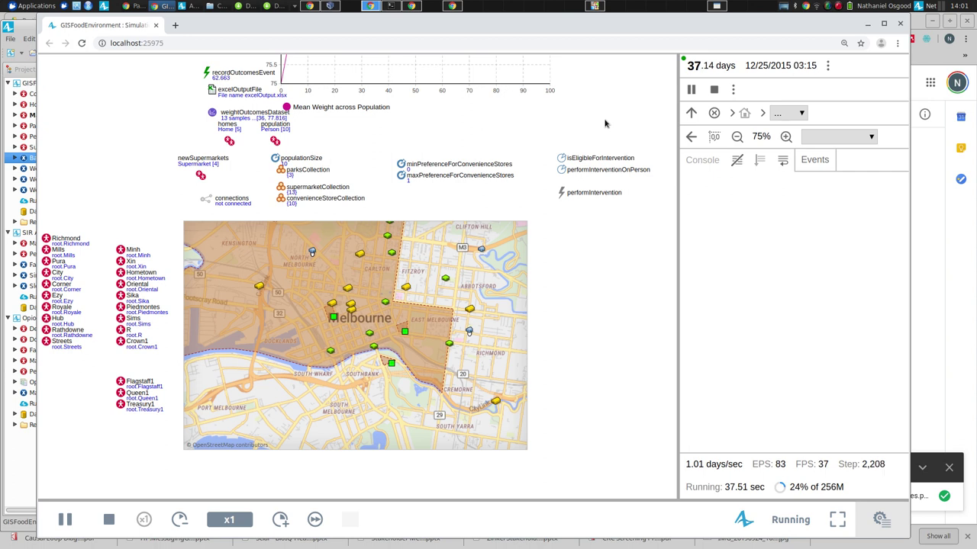
Navigate to the person agent population[0] in the running model to show its foodProcurementStatechart.
click(808, 139)
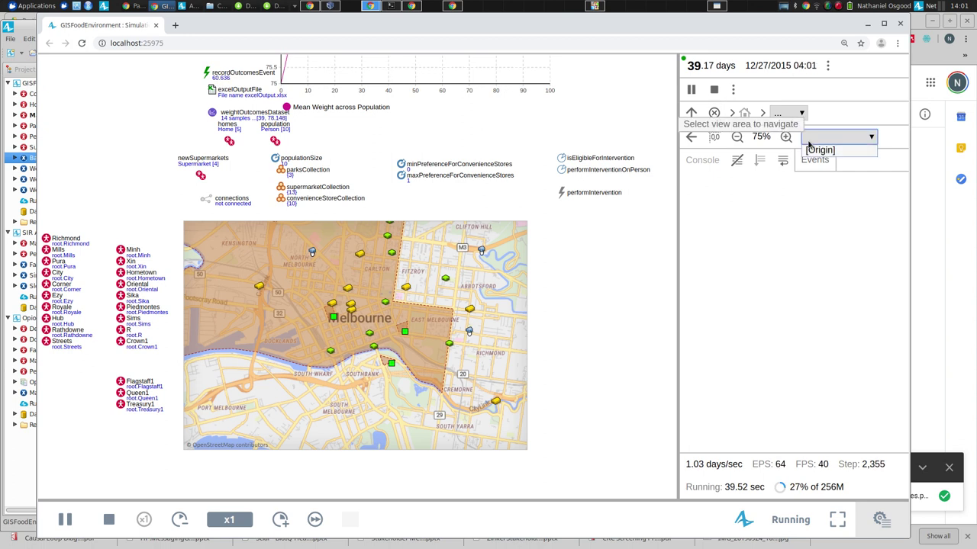
click(797, 113)
click(797, 113)
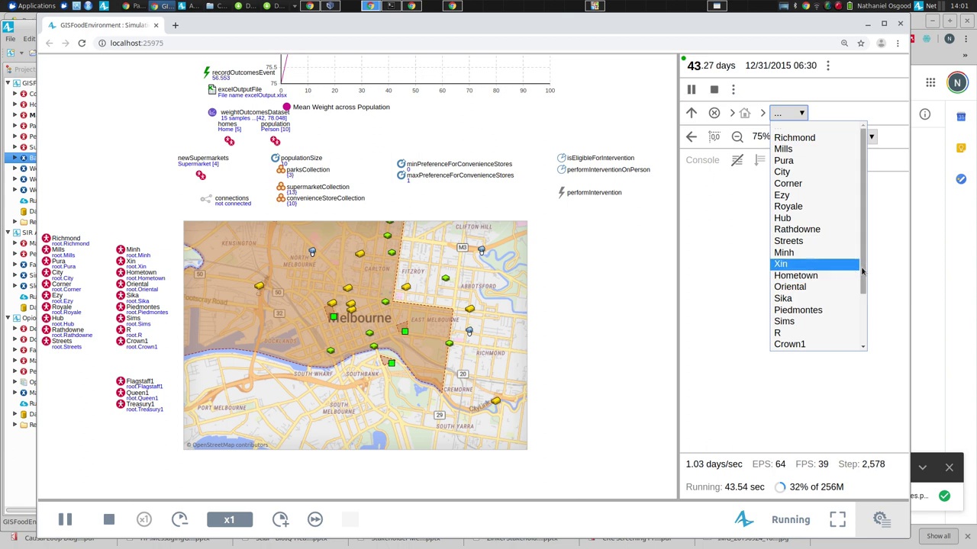
drag(863, 269, 862, 337)
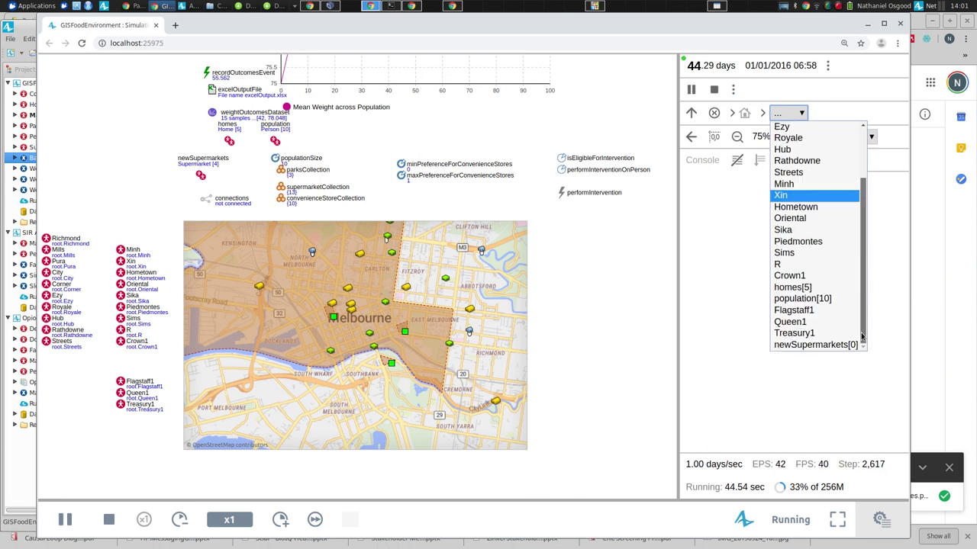
click(810, 299)
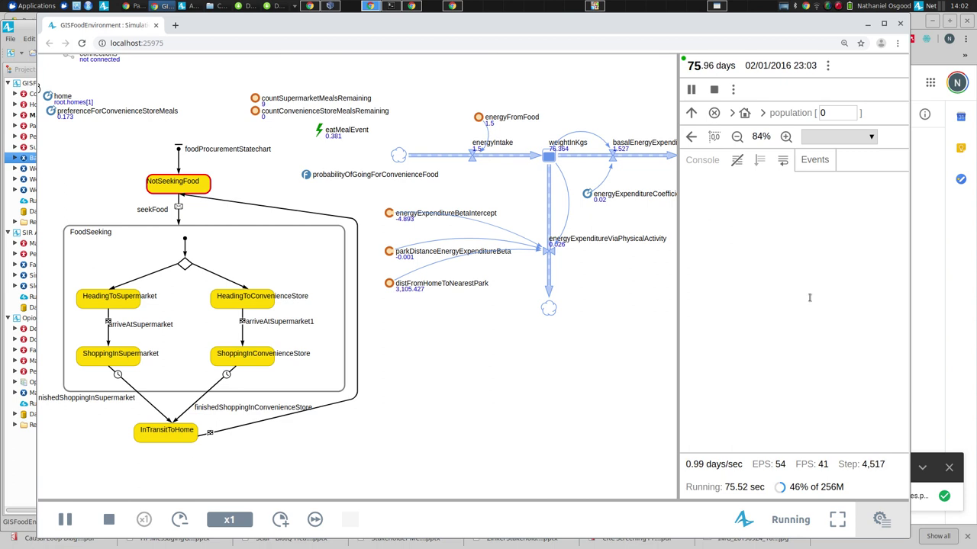
Examine the person agent's foodProcurementStatechart and the energy and weight stock-and-flow structure beside it.
scroll(576, 379, down, 3)
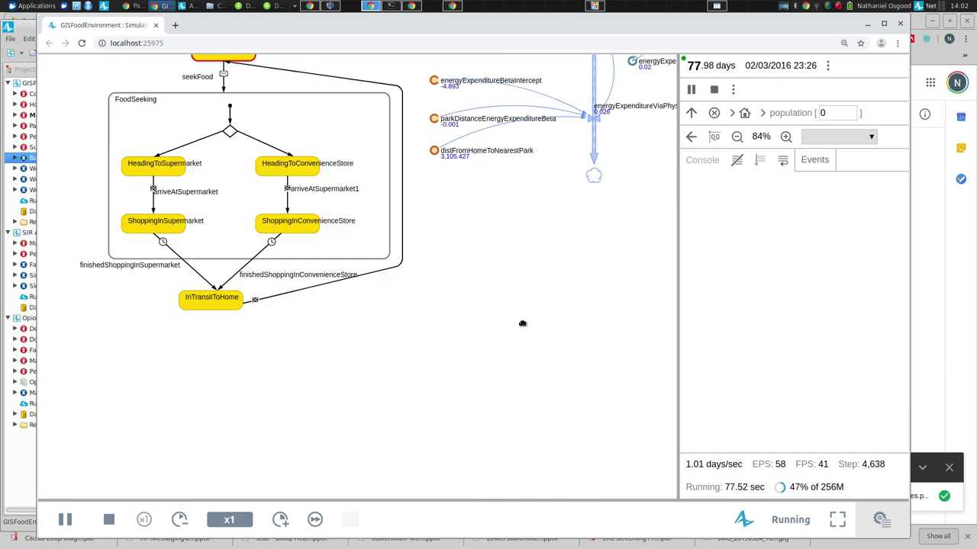
scroll(524, 323, left, 5)
scroll(523, 322, up, 5)
scroll(523, 323, right, 5)
scroll(486, 371, up, 5)
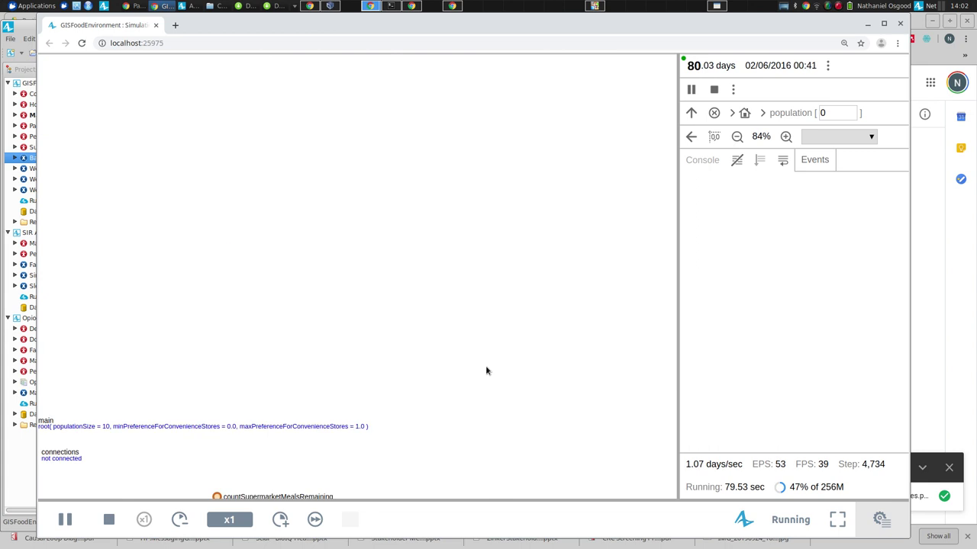
drag(292, 395, 366, 277)
scroll(366, 277, down, 6)
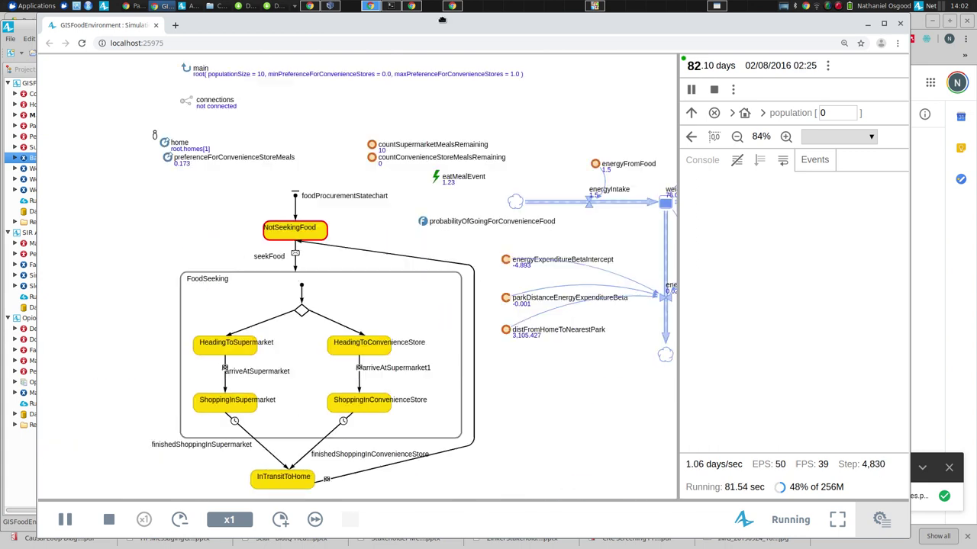
scroll(494, 327, up, 1)
scroll(495, 327, down, 5)
scroll(458, 114, up, 3)
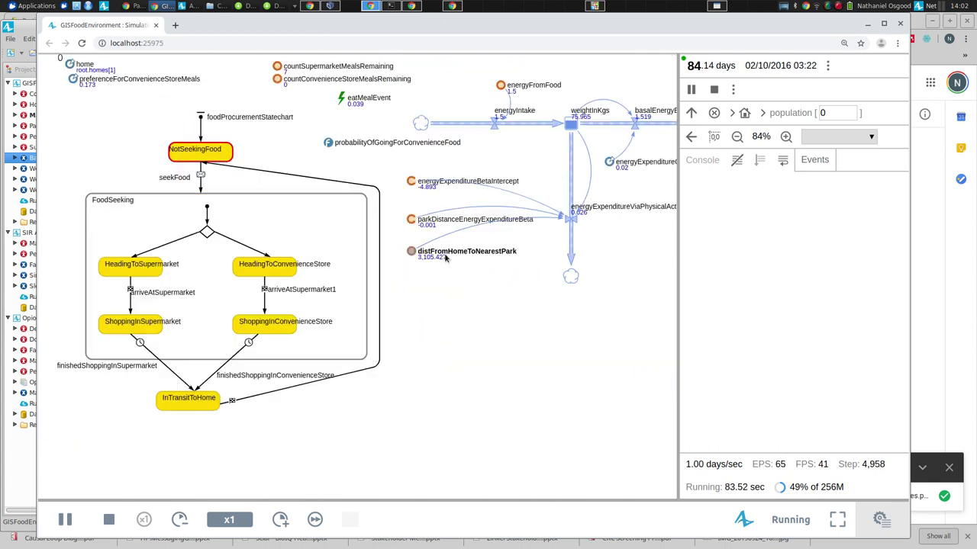
scroll(129, 305, right, 2)
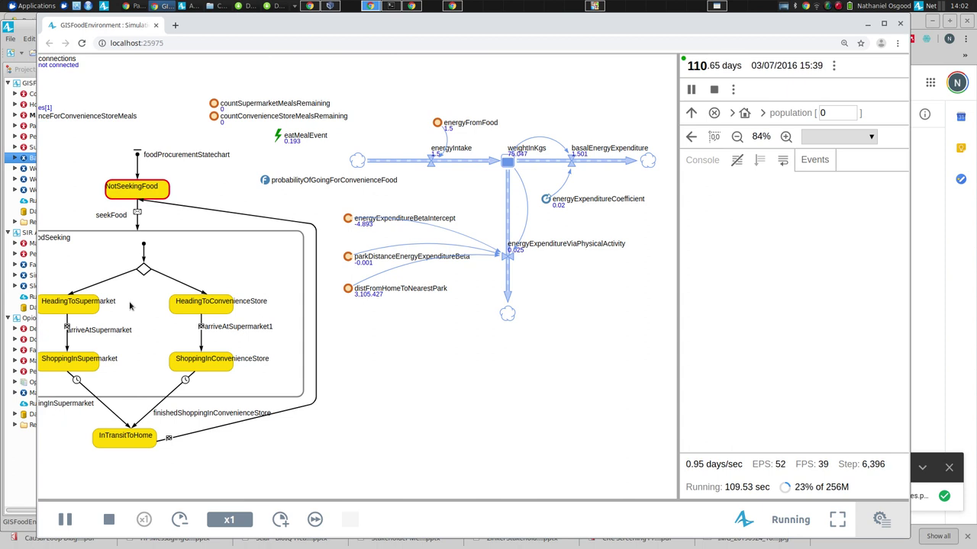
Switch to the AnyLogic editor, open the GIS food environment's Person agent type and show its full eatMeal action chart in a maximized editor.
key(alt+Tab)
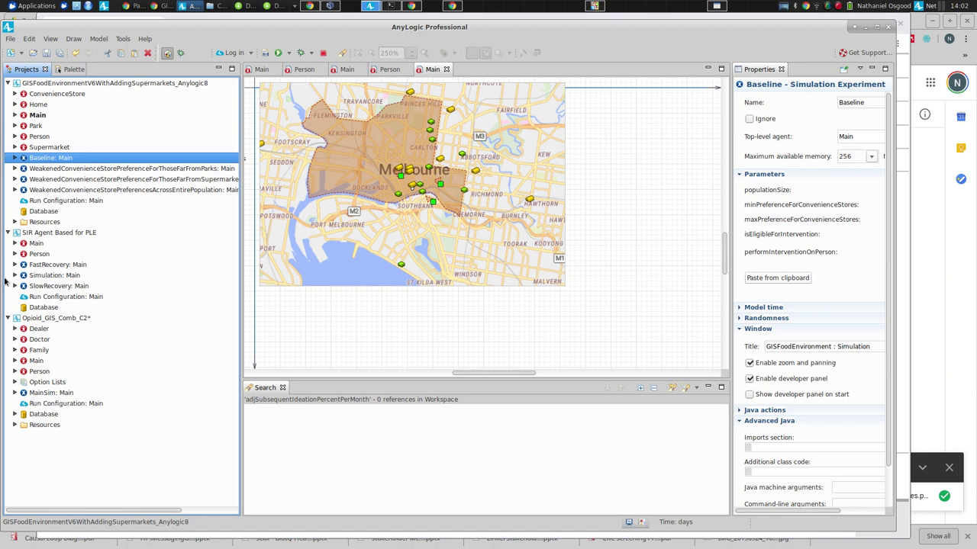
click(37, 138)
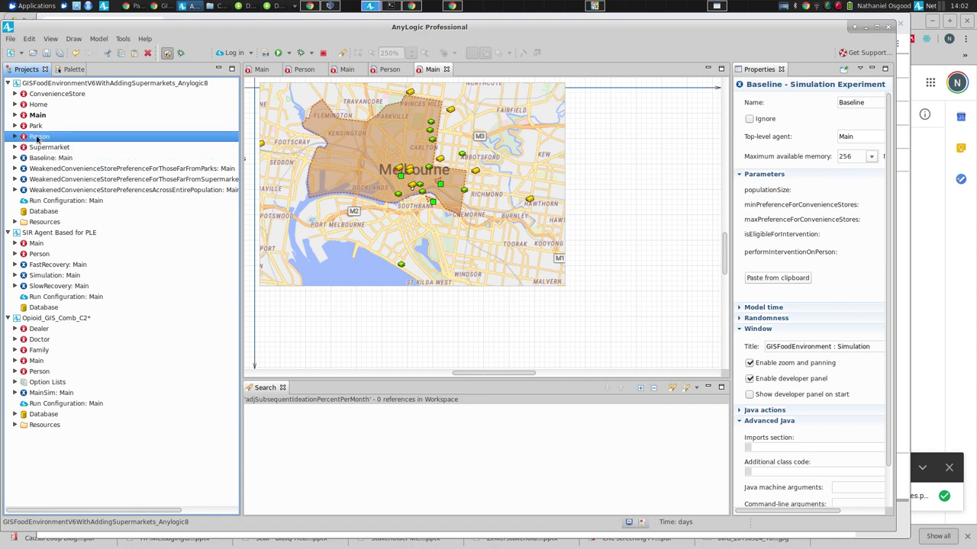
double_click(36, 137)
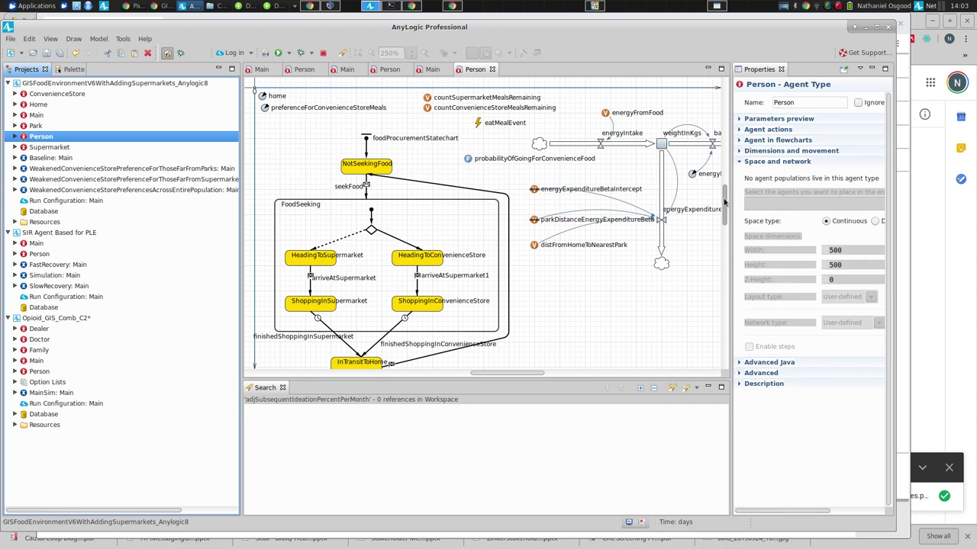
drag(725, 200, 725, 282)
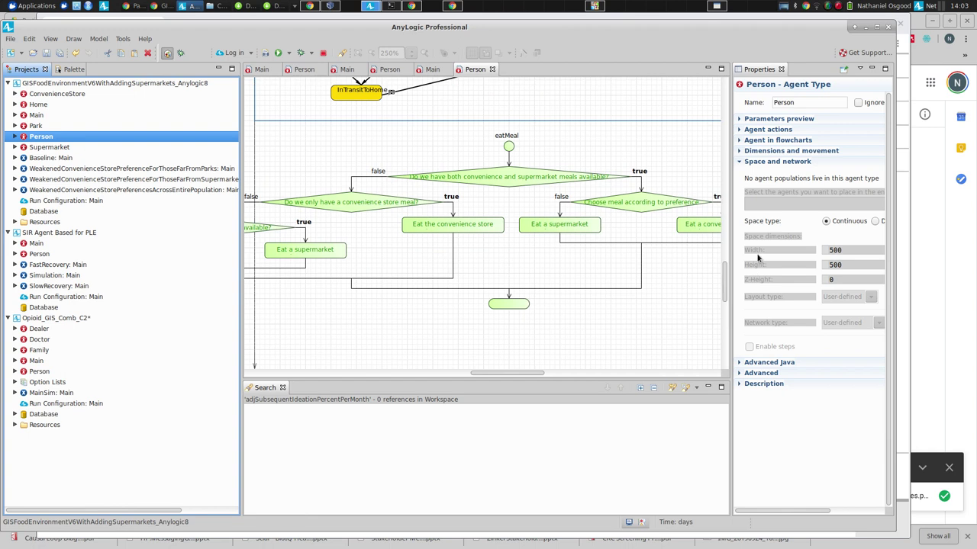
click(469, 71)
double_click(470, 71)
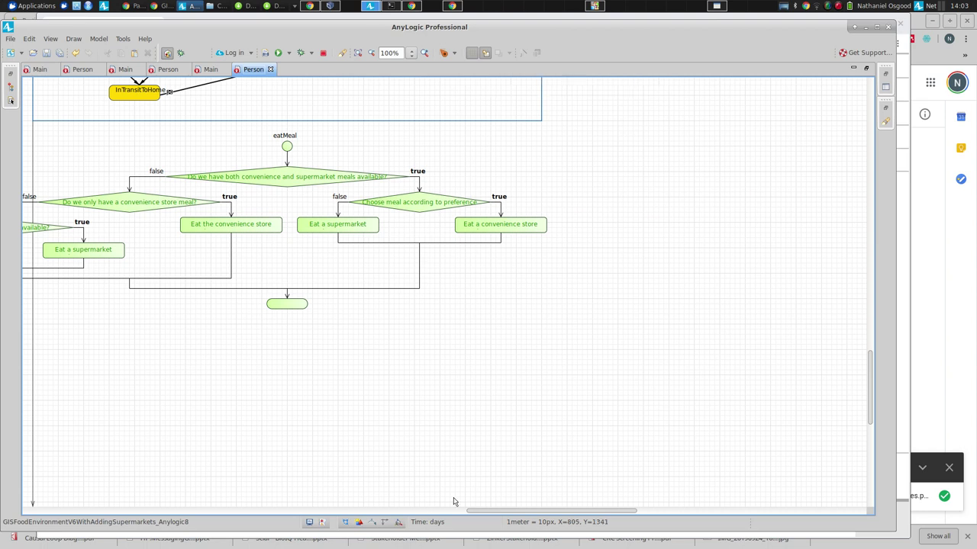
drag(489, 515, 400, 515)
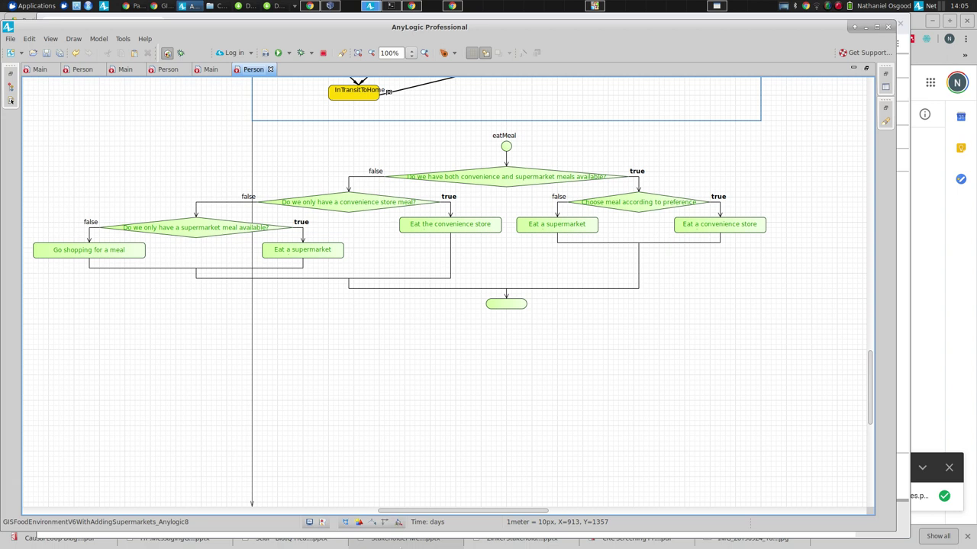
Switch back to the running food environment model and return to its top-level agent, showing the Melbourne map at 100%.
key(alt+Tab)
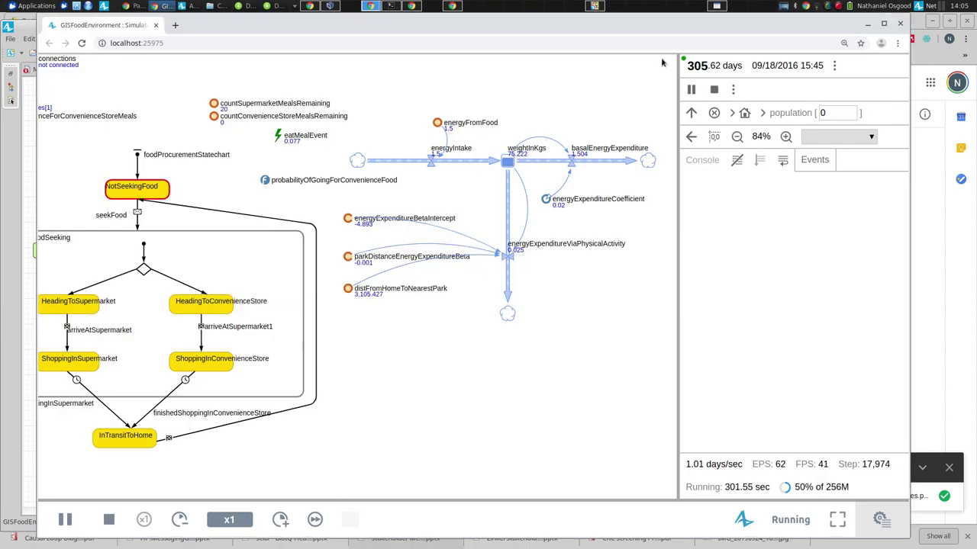
scroll(664, 153, down, 3)
click(687, 112)
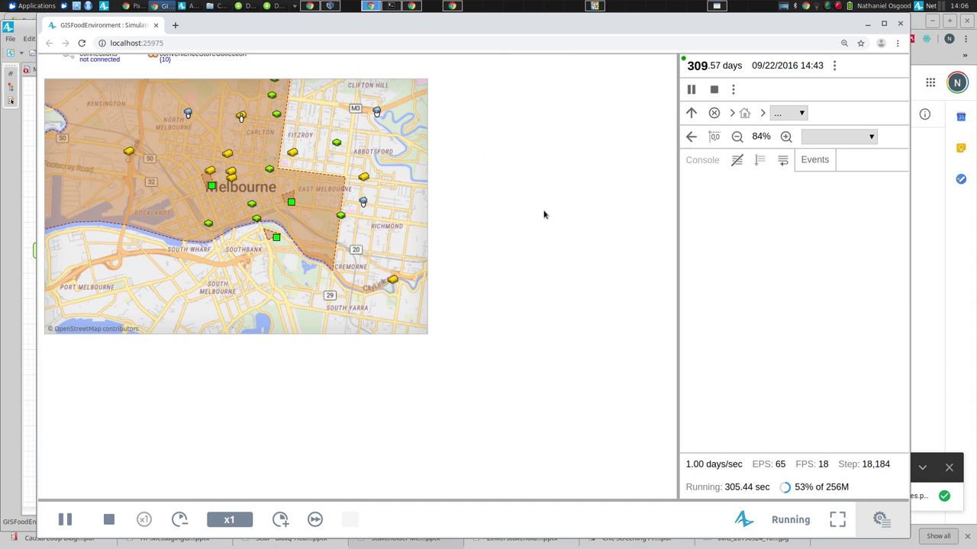
click(736, 137)
click(736, 136)
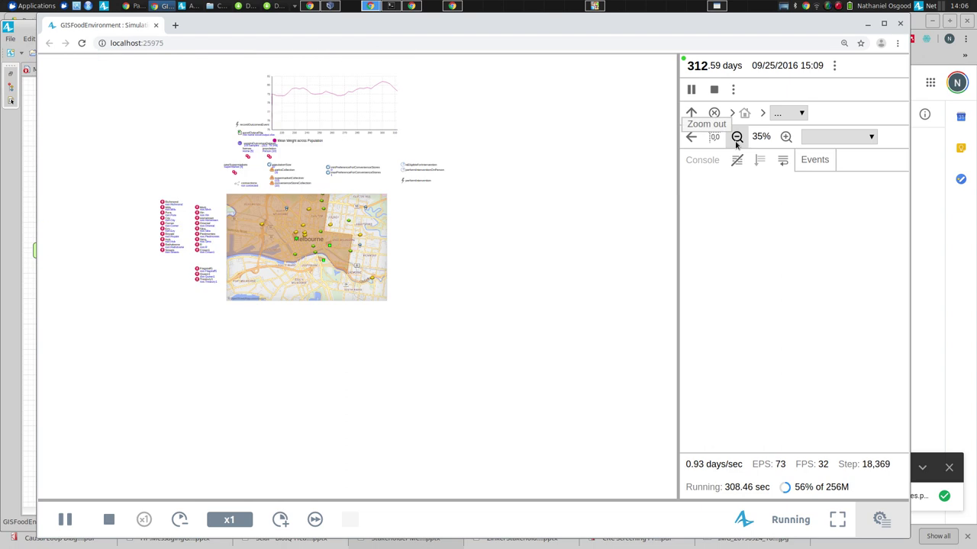
click(786, 137)
click(786, 137)
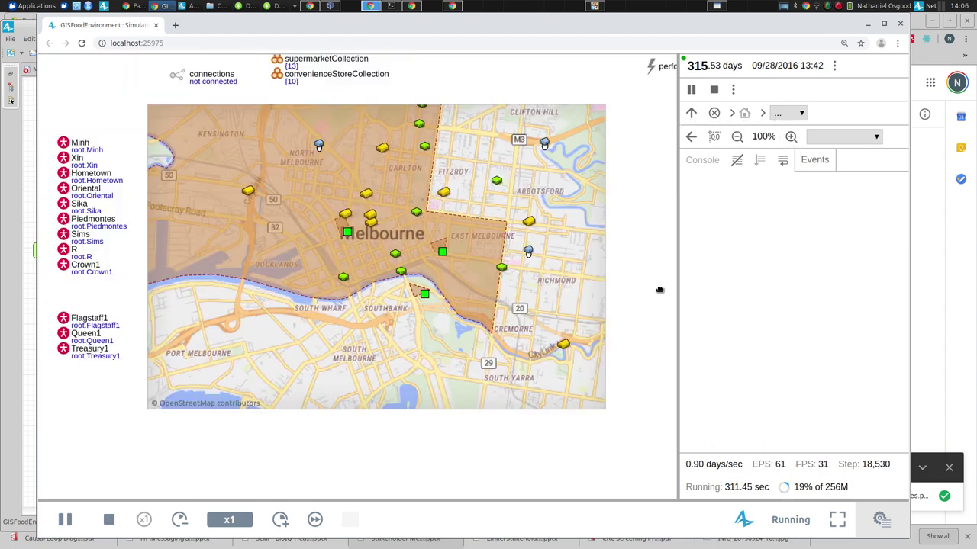
Slow the running simulation down to x1/25 speed.
click(180, 520)
click(179, 519)
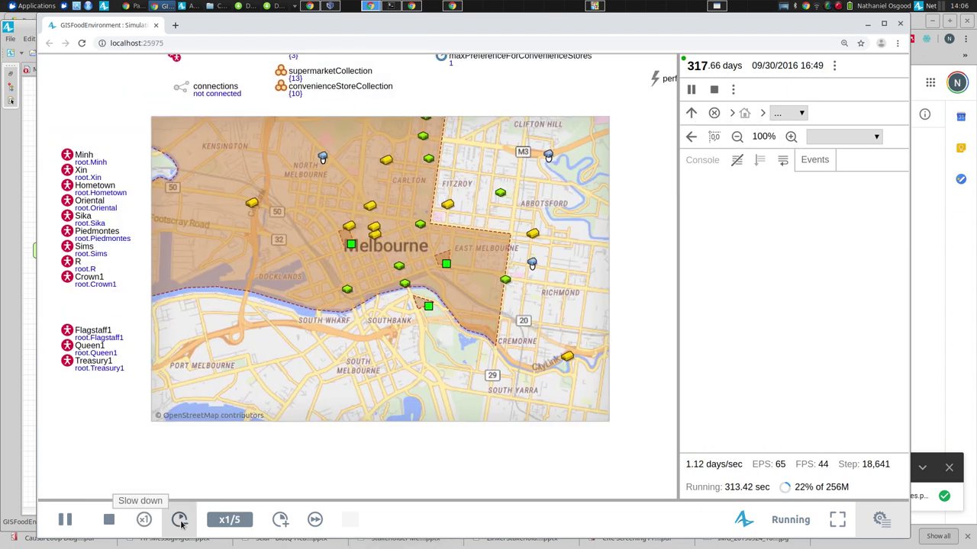
click(180, 519)
click(180, 520)
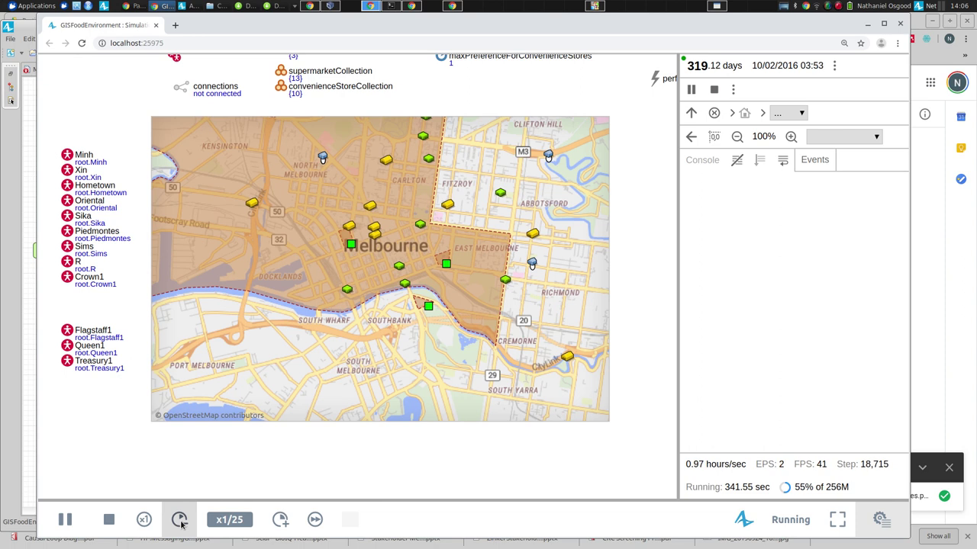
Switch to the AnyLogic editor, restore its normal layout and open the opioid model's Person agent type at behaviourChange_Statechart.
key(alt+Tab)
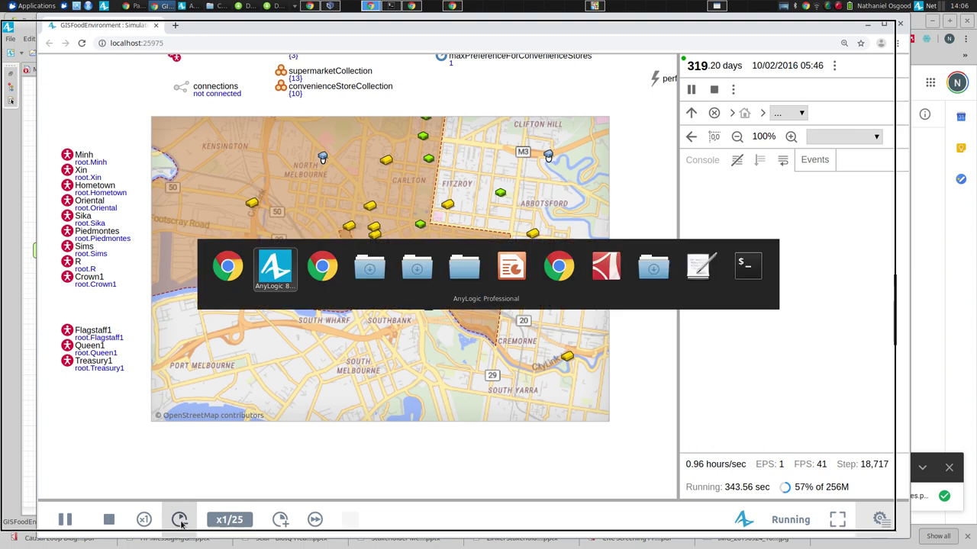
key(alt+Tab)
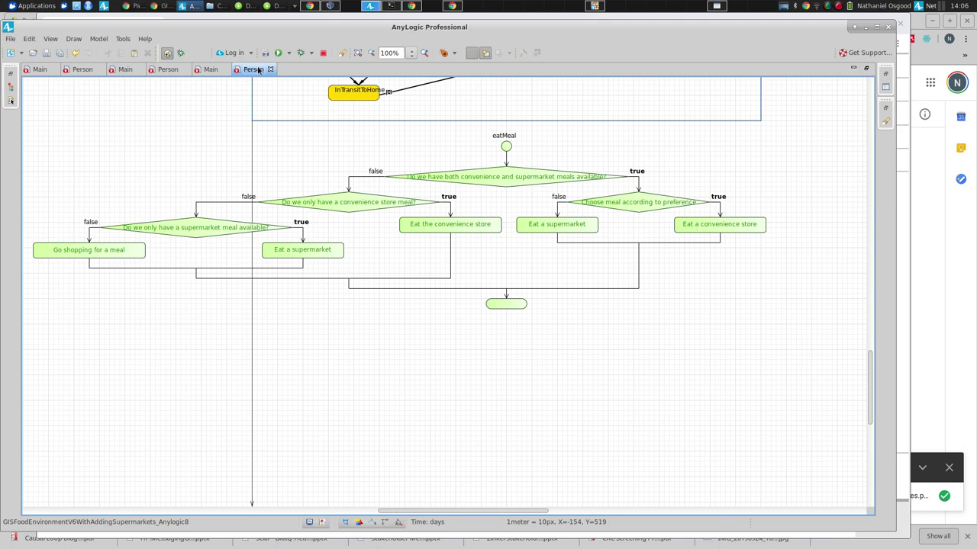
double_click(254, 69)
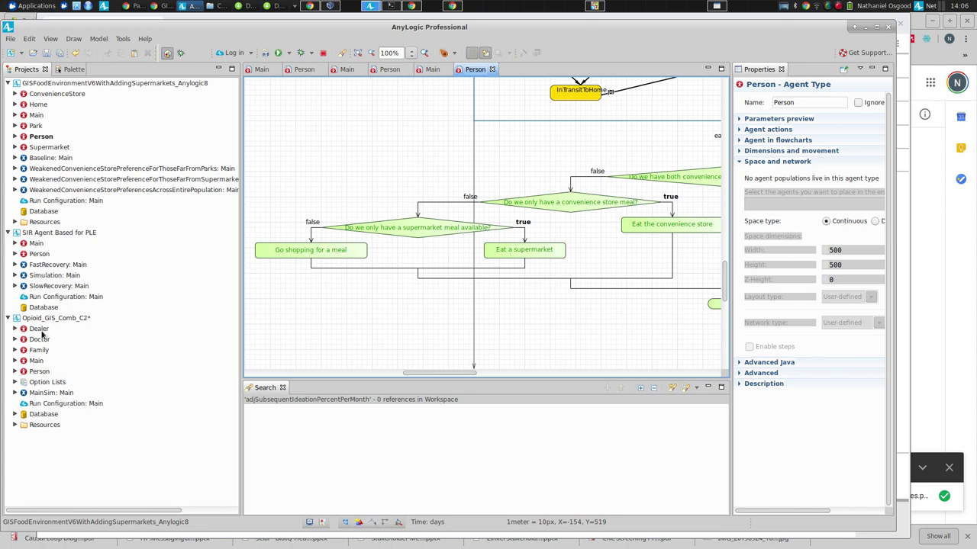
double_click(39, 370)
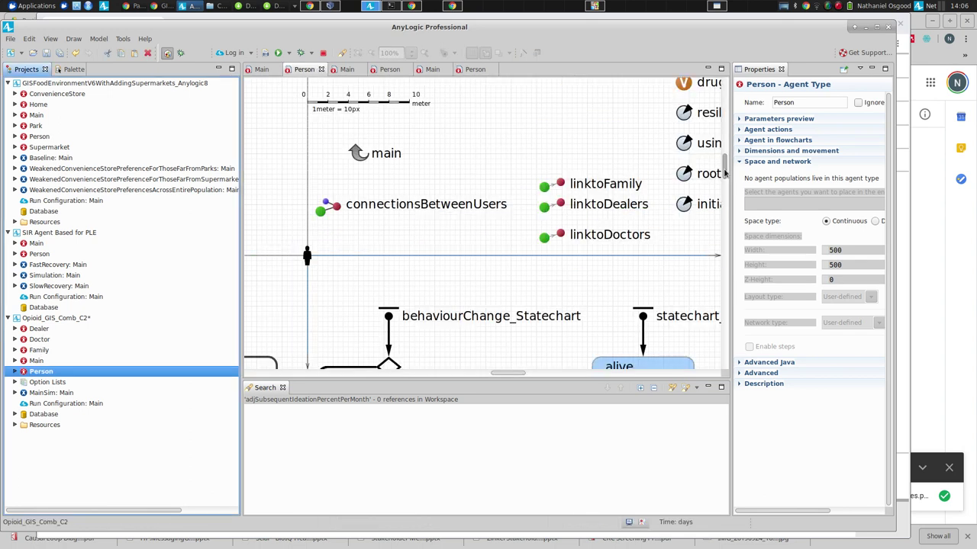
drag(725, 174, 726, 197)
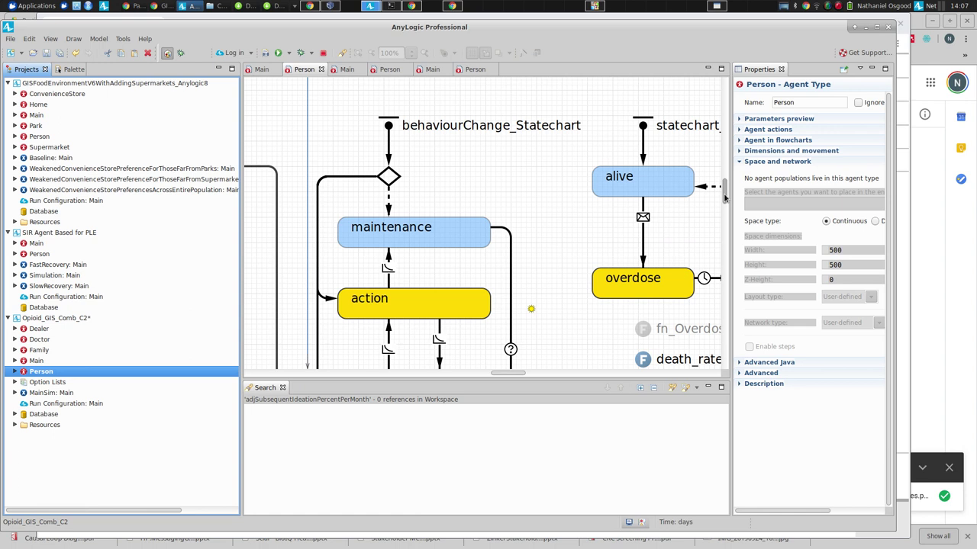
Examine the alive, overdose and death part of statechart_Physiology and the neighbouring behaviour change states.
drag(500, 375, 504, 376)
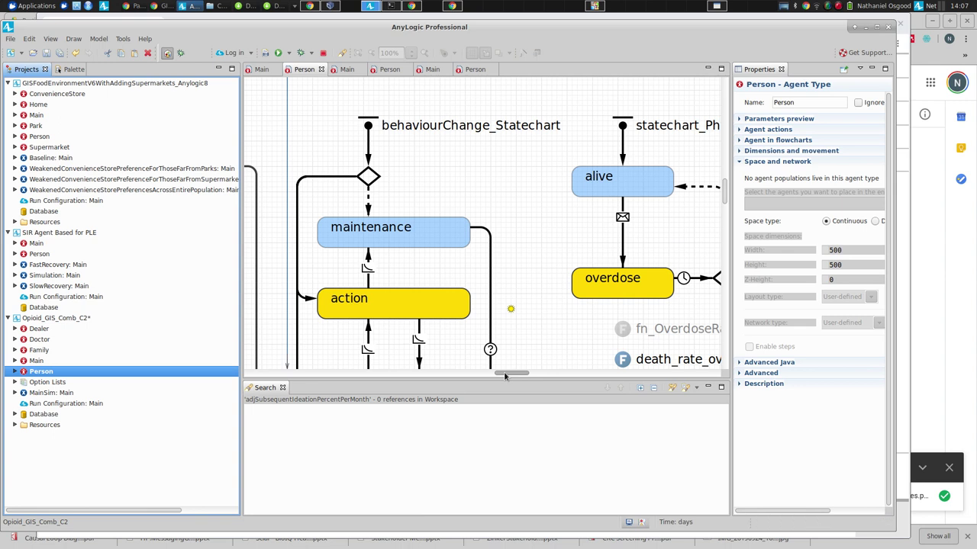
drag(504, 375, 545, 385)
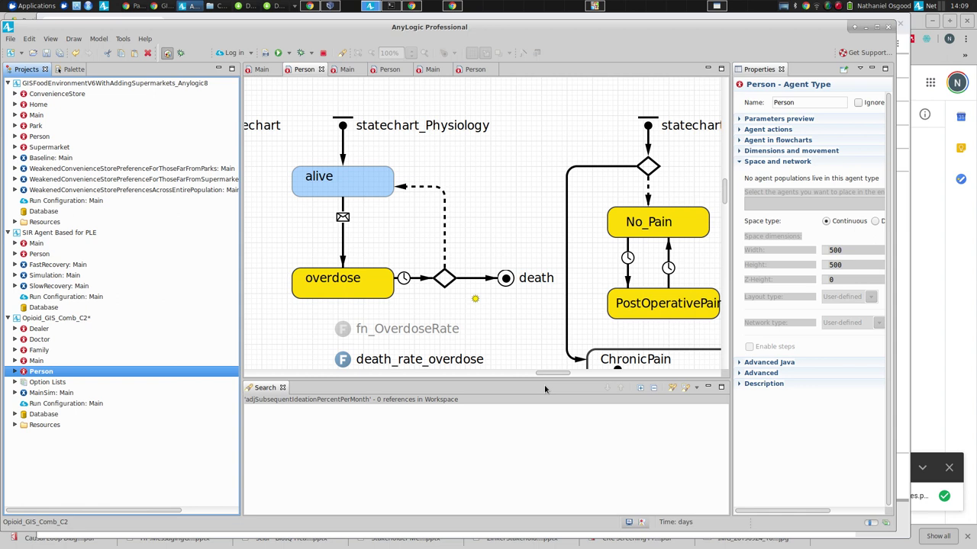
drag(552, 373, 527, 379)
drag(724, 201, 725, 212)
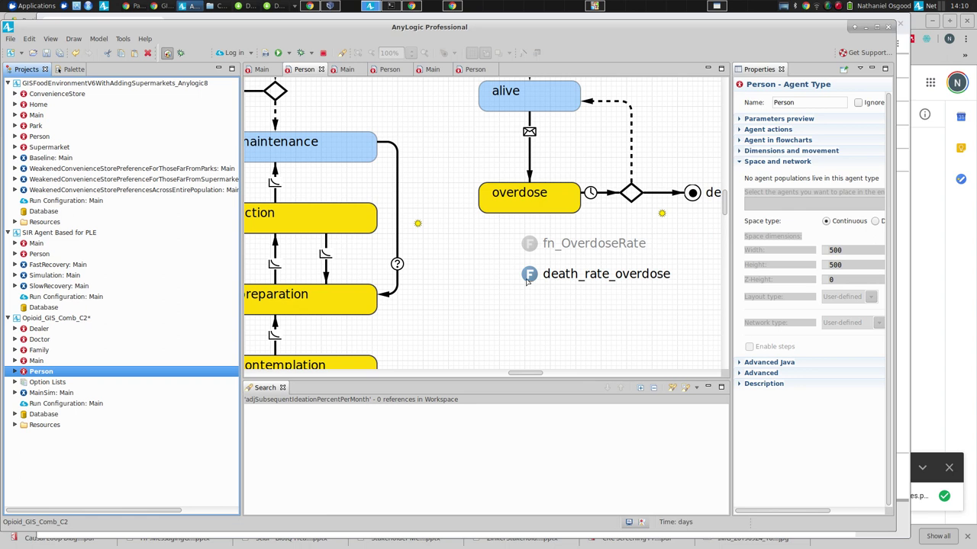
Inspect the function body of death_rate_overdose.
click(533, 279)
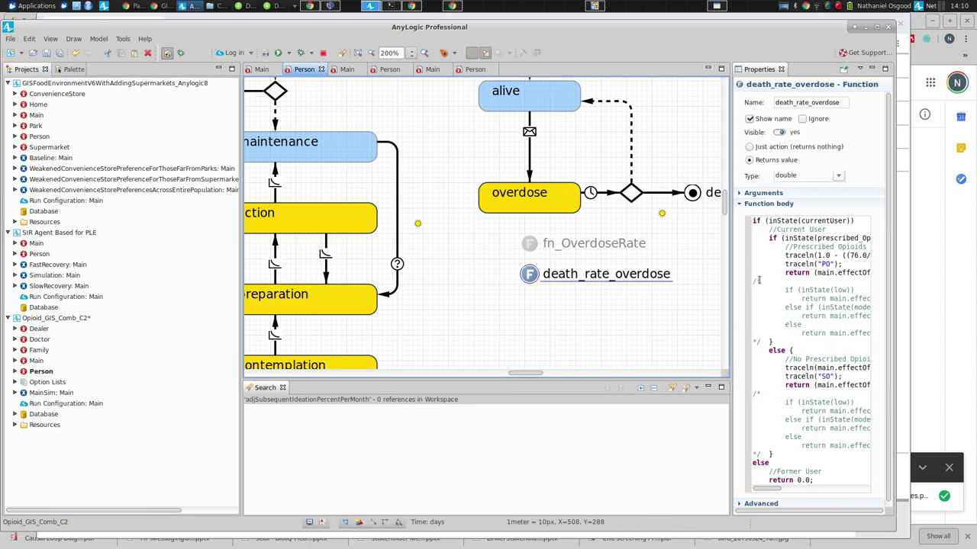
click(782, 255)
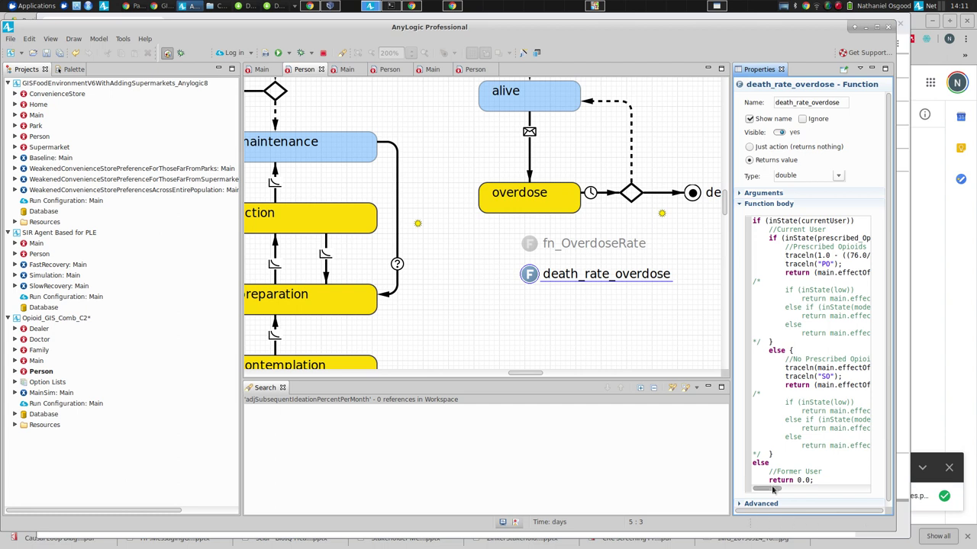
drag(772, 490, 676, 485)
Inspect the full condition of the branch transition leading to the death state, and show the death_rate_overdose function it calls.
click(661, 194)
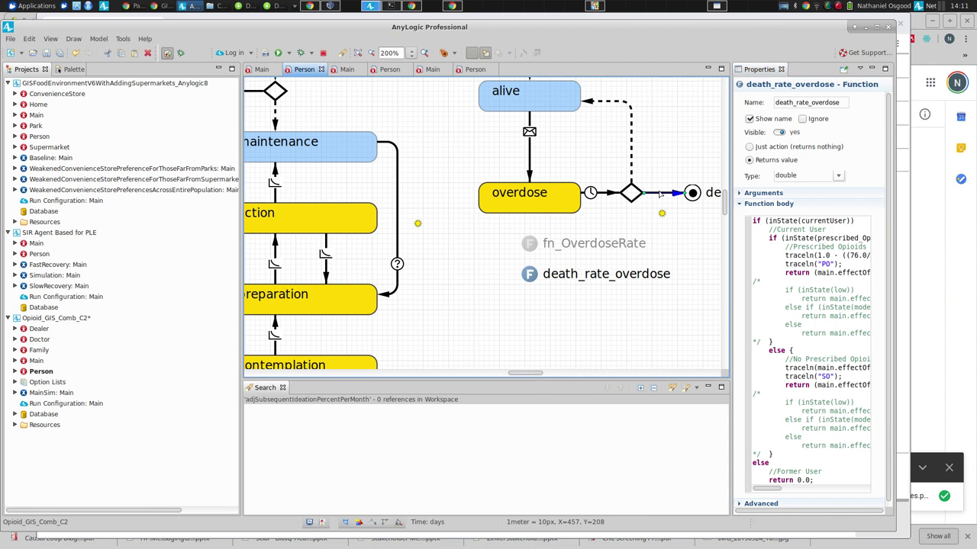
click(730, 200)
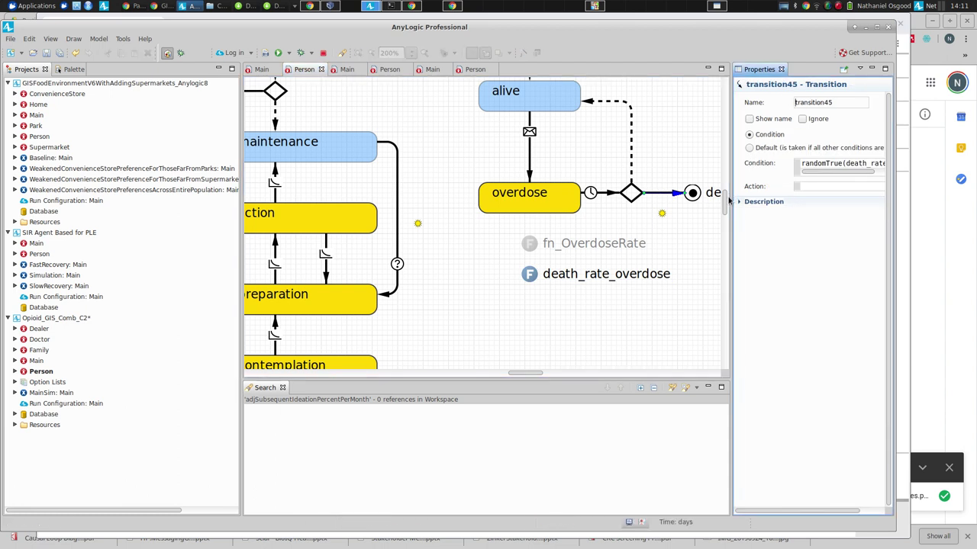
drag(730, 201, 626, 201)
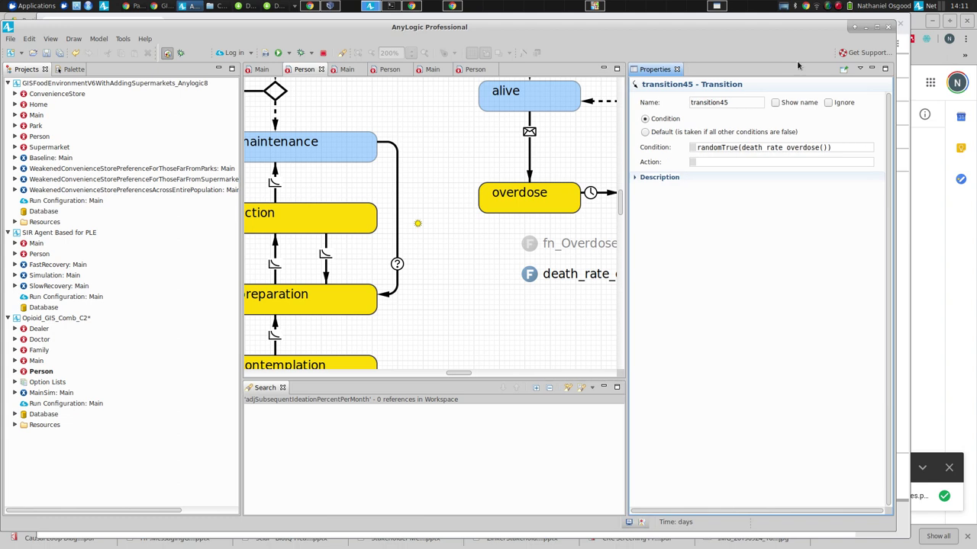
double_click(784, 147)
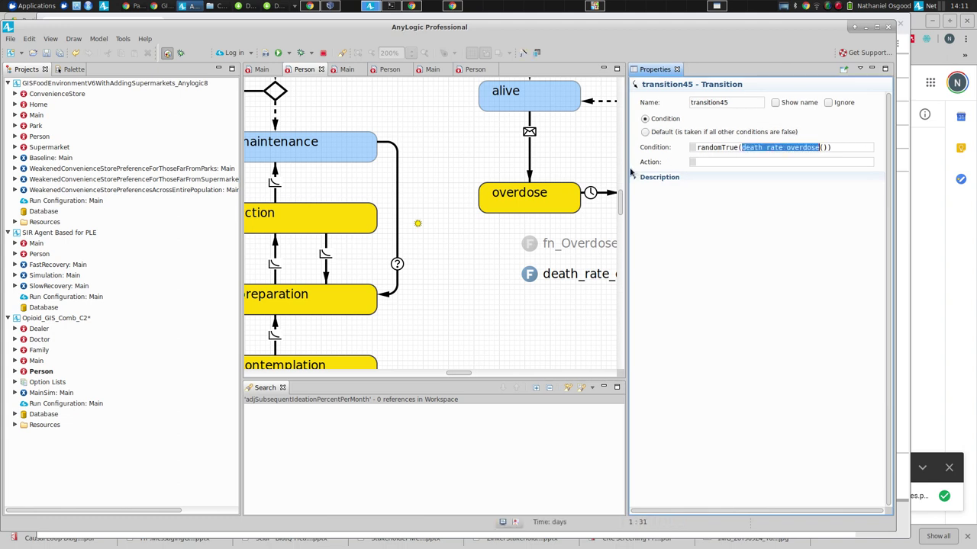
drag(625, 173, 696, 172)
click(530, 273)
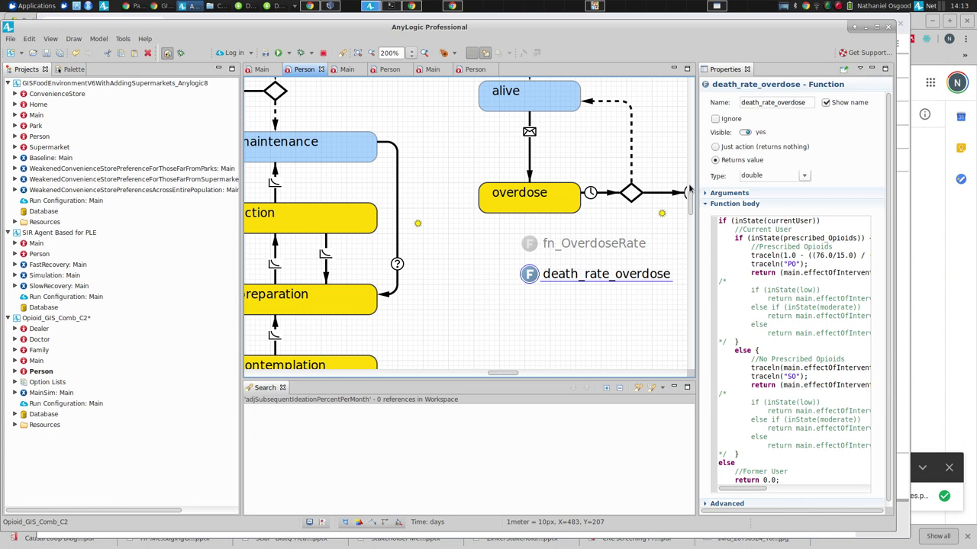
Inspect the condition of the transition from maintenance to preparation, and show the properties of the light beside it.
click(396, 175)
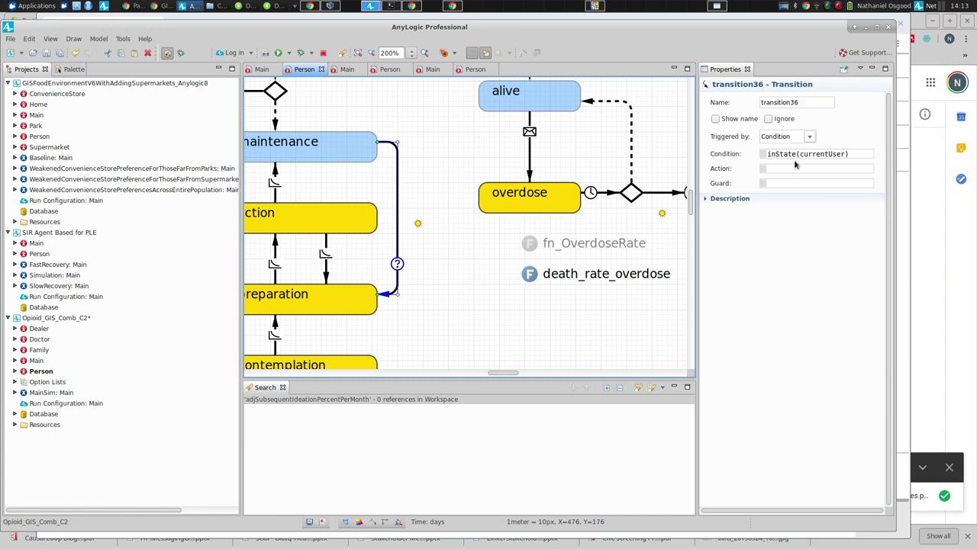
click(799, 153)
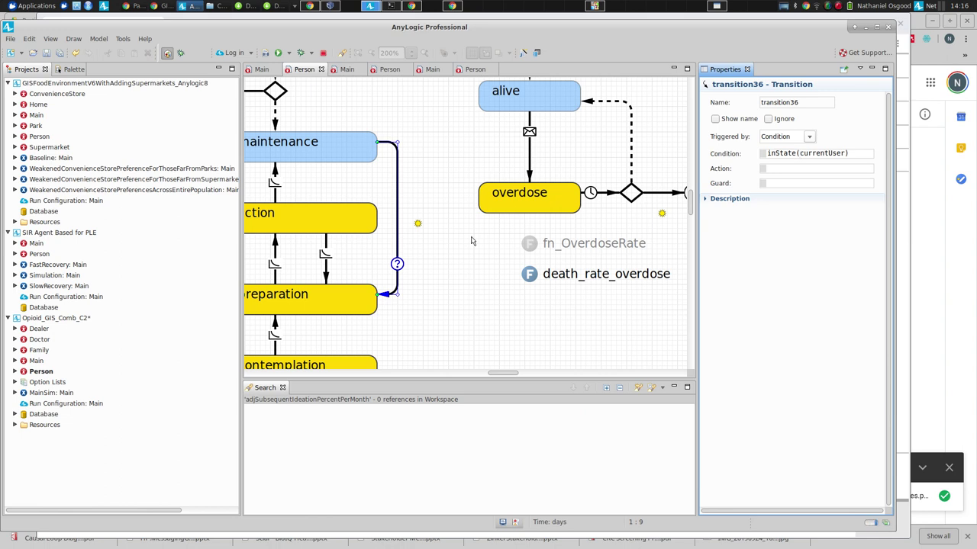
click(418, 224)
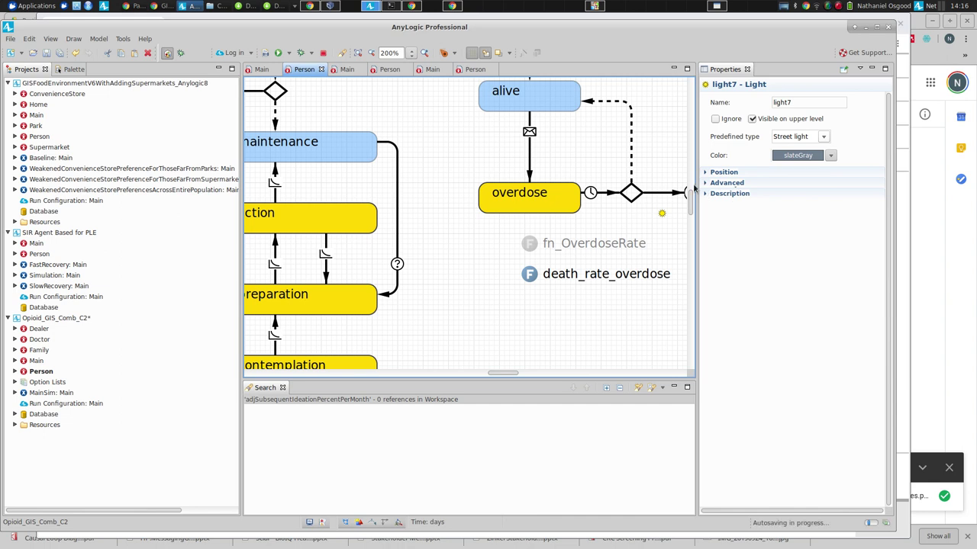
Examine the predefined type options of the light beneath the overdose branch, and show its position and advanced properties.
click(811, 138)
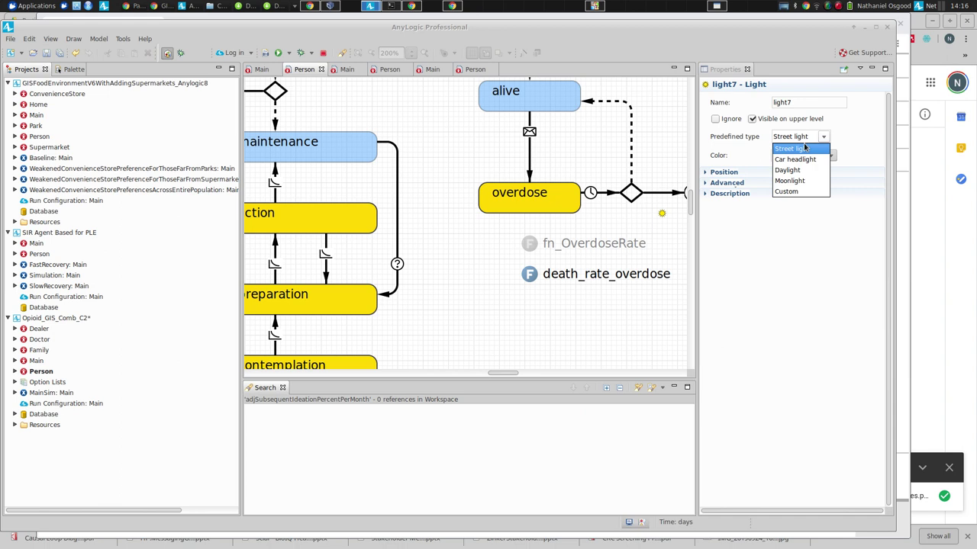
click(723, 231)
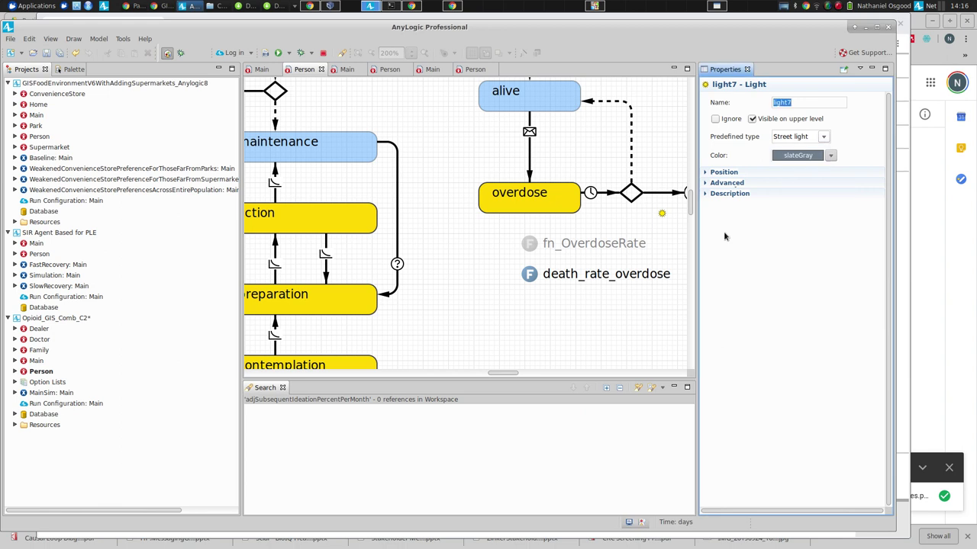
click(662, 213)
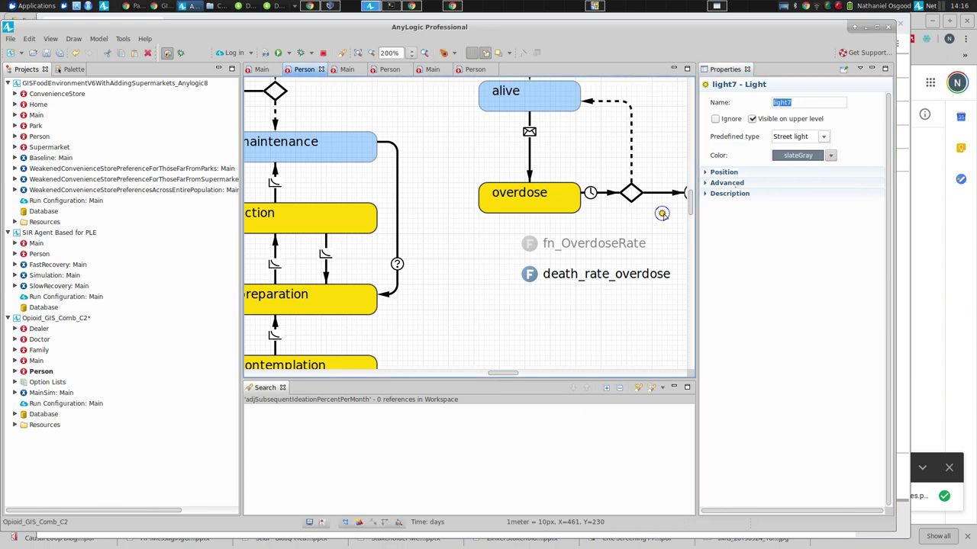
click(704, 174)
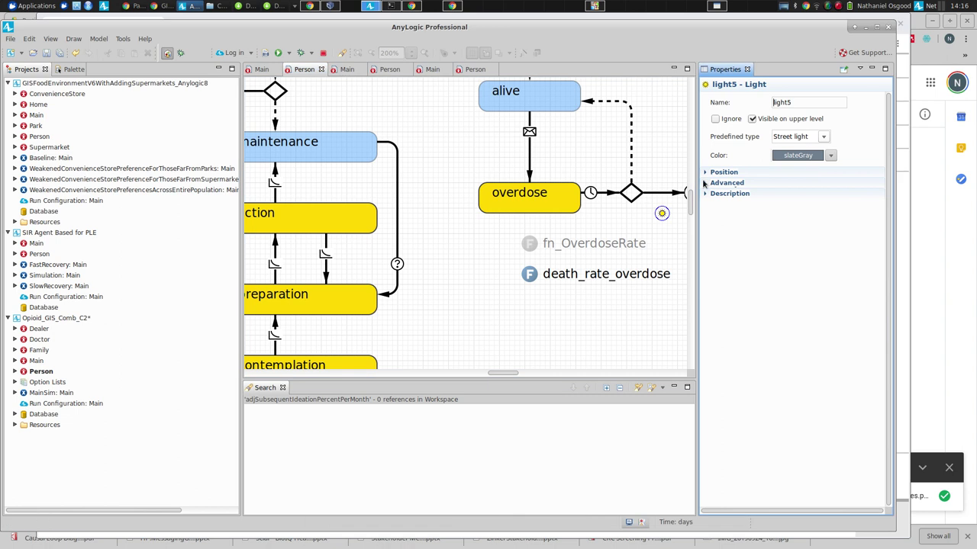
click(705, 183)
click(704, 173)
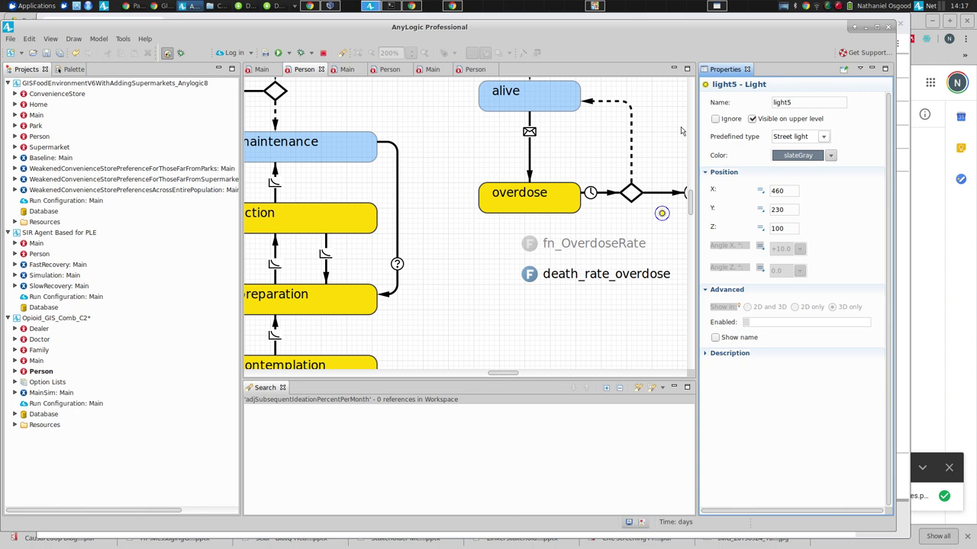
click(776, 138)
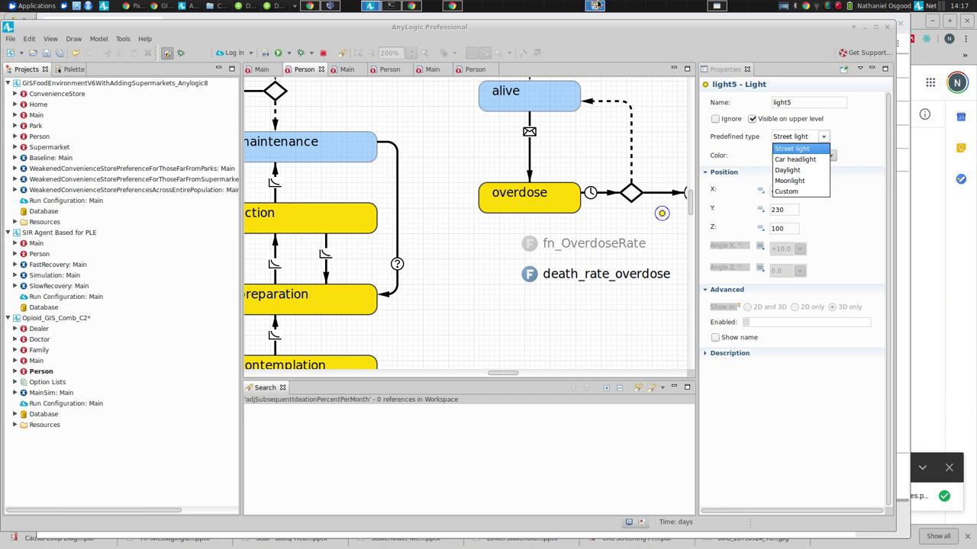
click(837, 6)
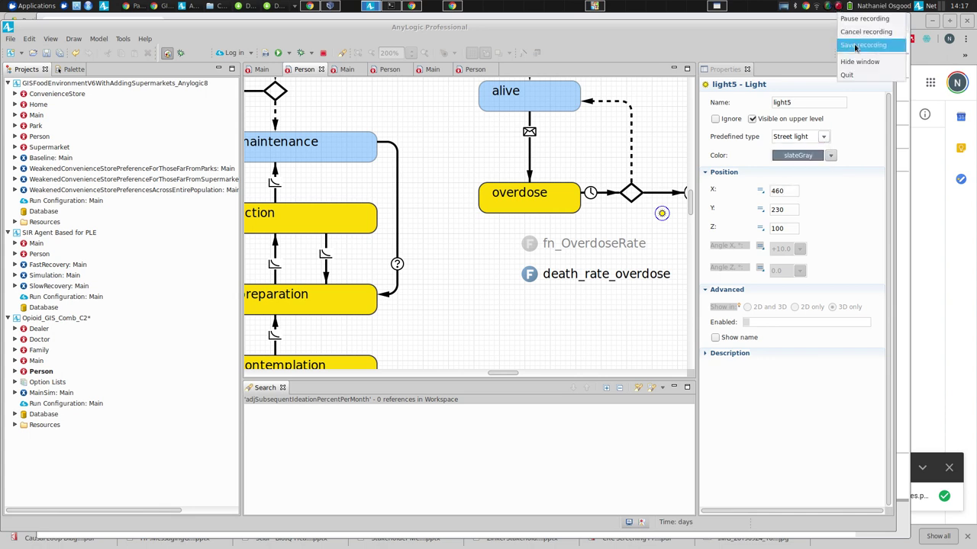